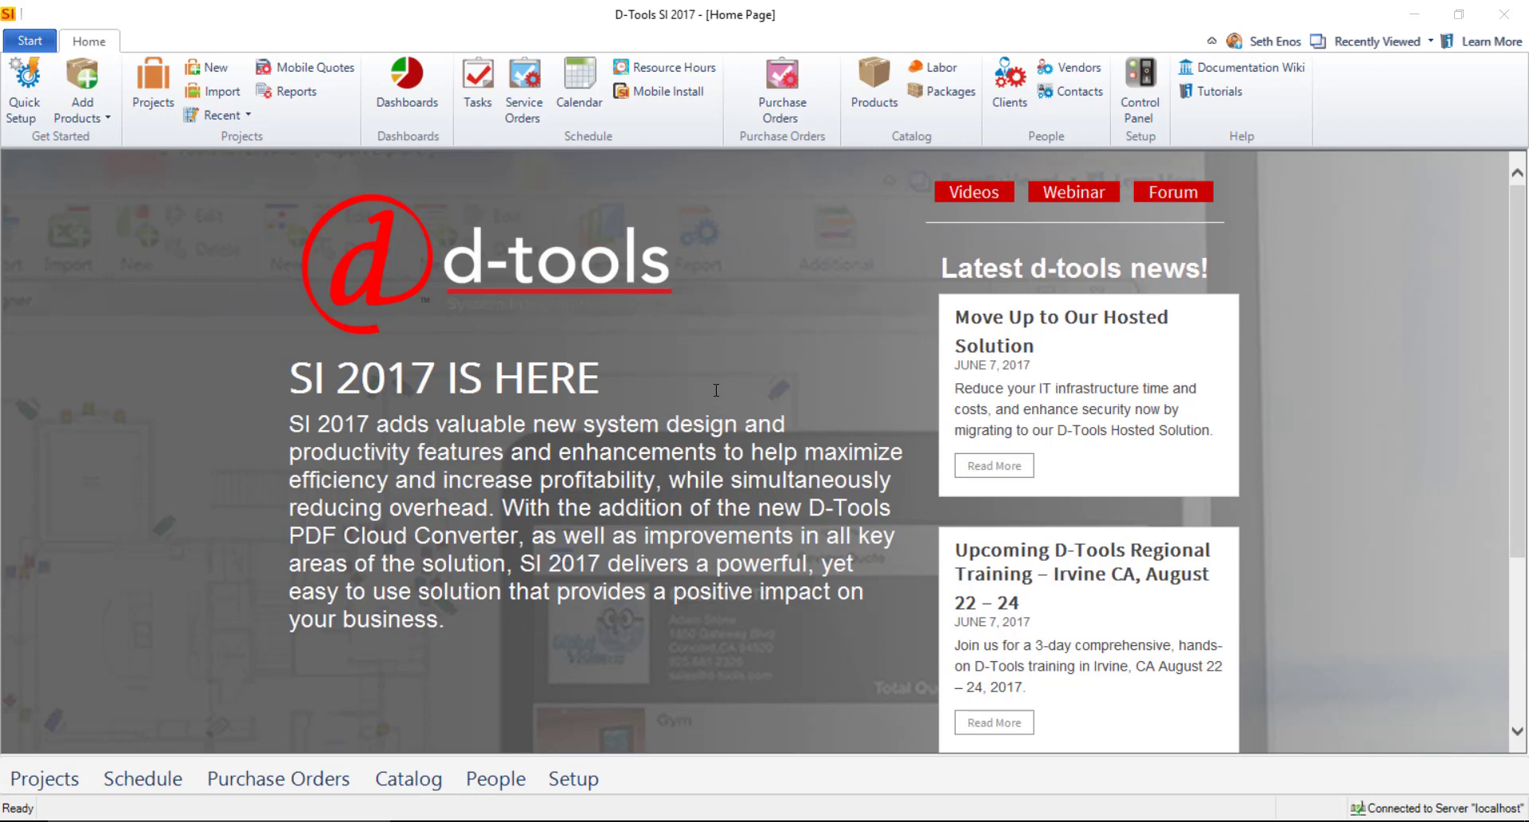
- In Company Information's Customer Portal settings, set the alias to globalvisionlimited to generate the portal URL
{"action": "left_click", "coordinate": [1138, 92]}
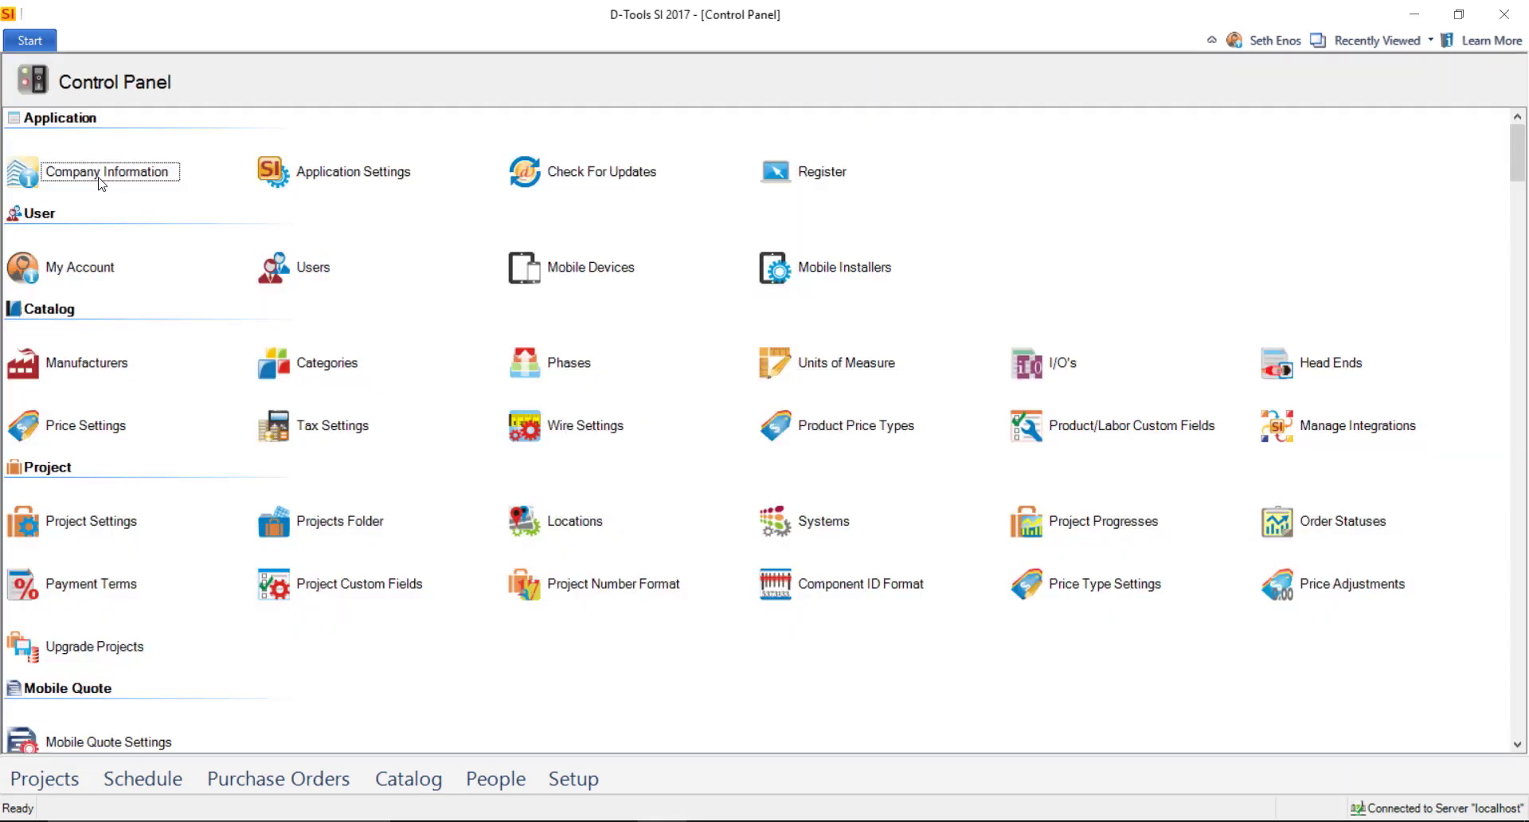
{"action": "left_click", "coordinate": [98, 177]}
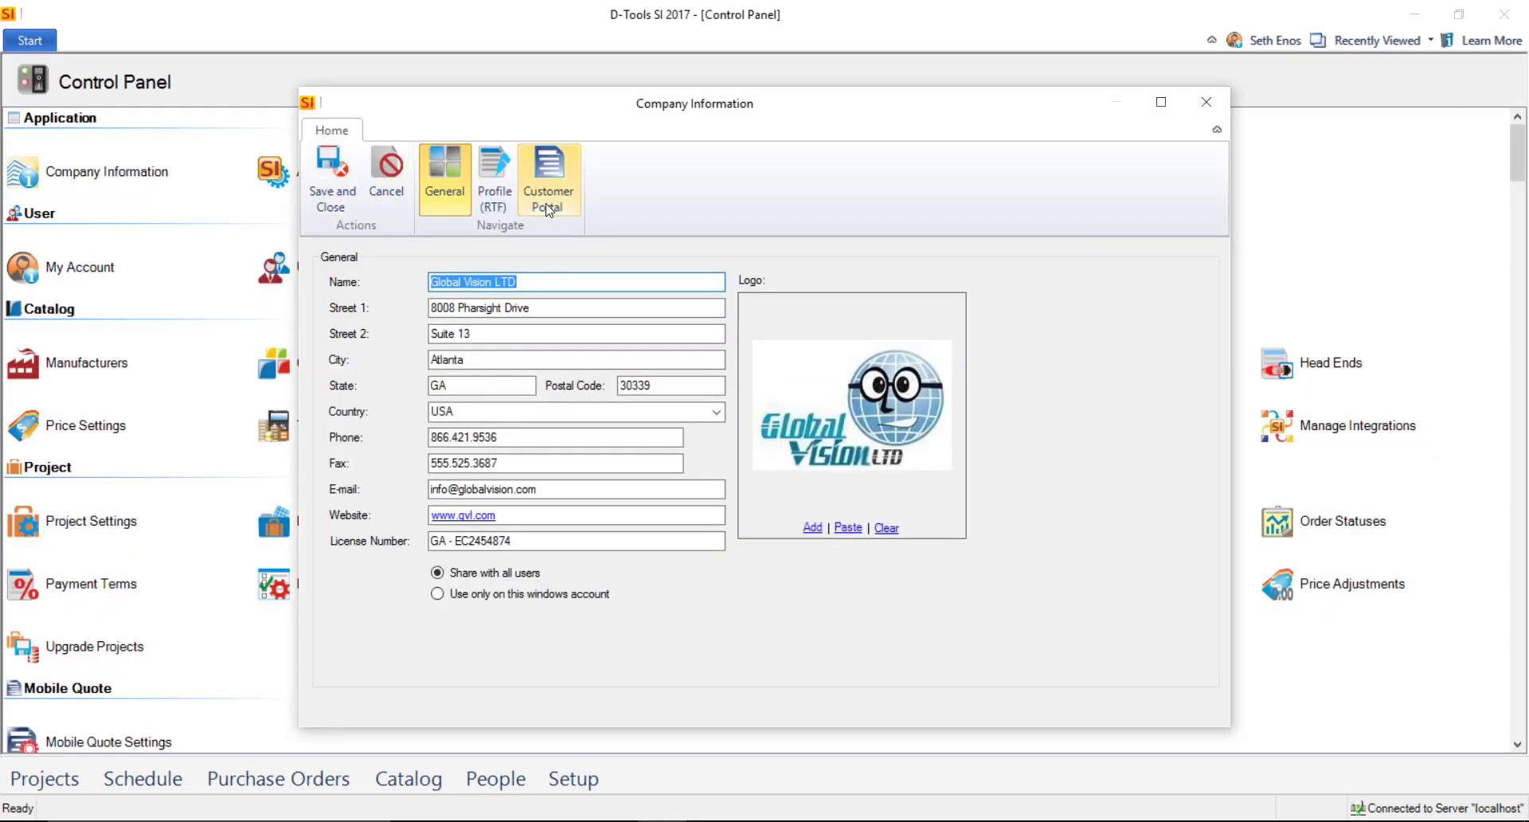
{"action": "left_click", "coordinate": [564, 188]}
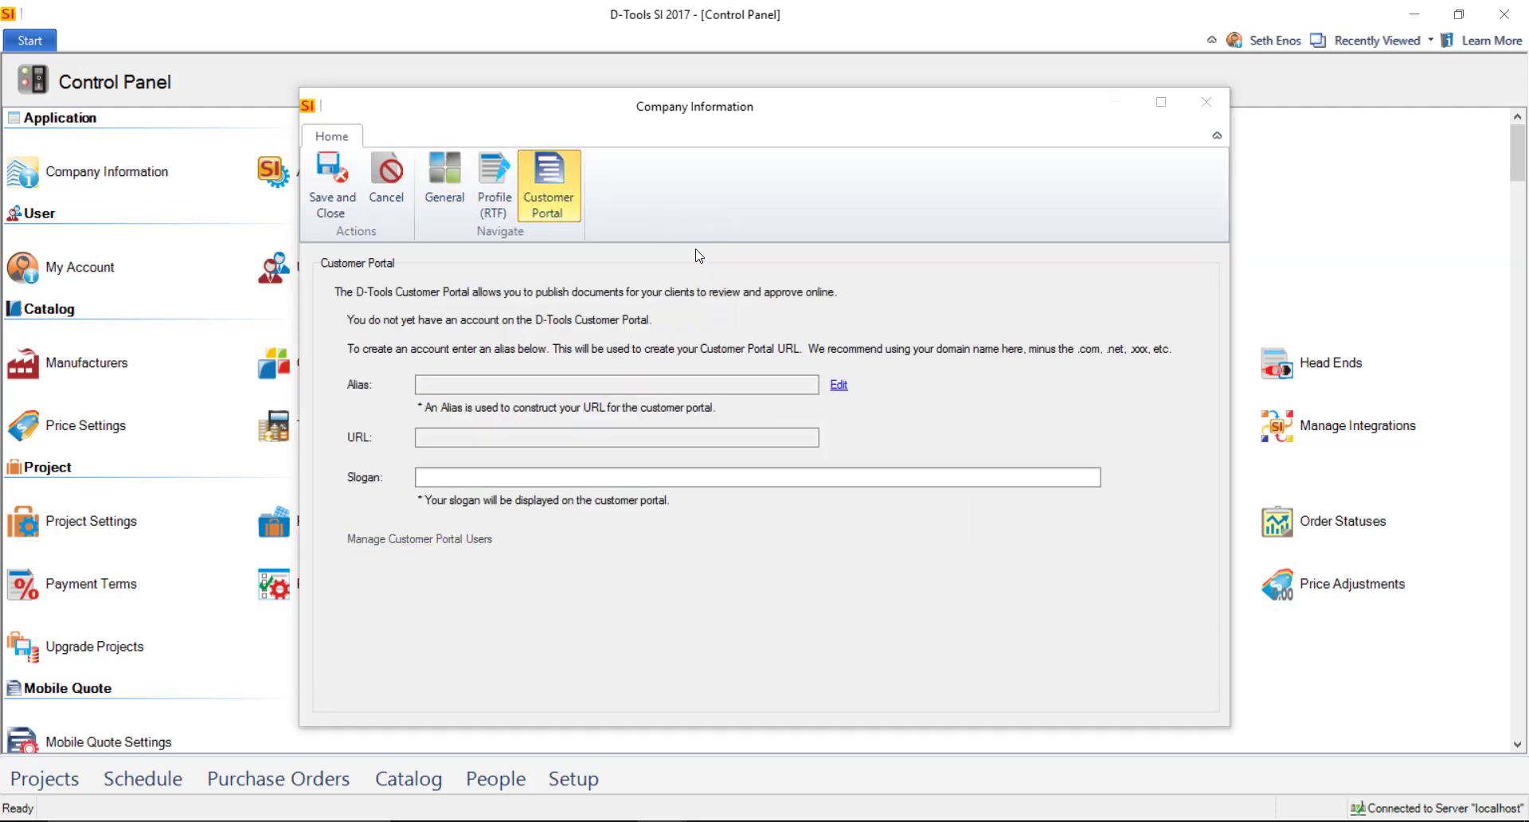
{"action": "left_click", "coordinate": [838, 386]}
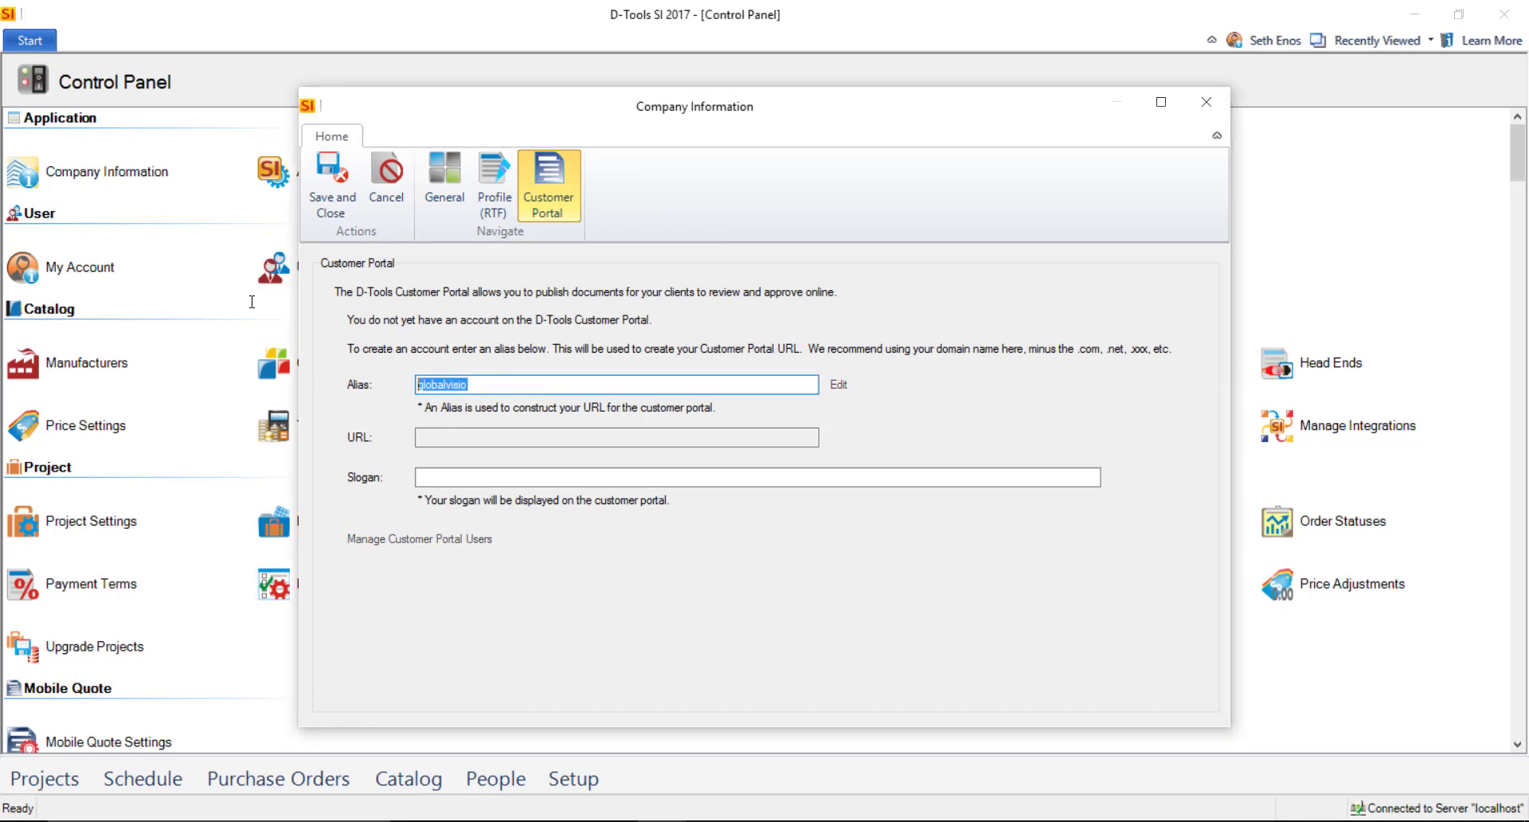
{"action": "type", "text": "globalvisionlimited"}
{"action": "key", "text": "Tab"}
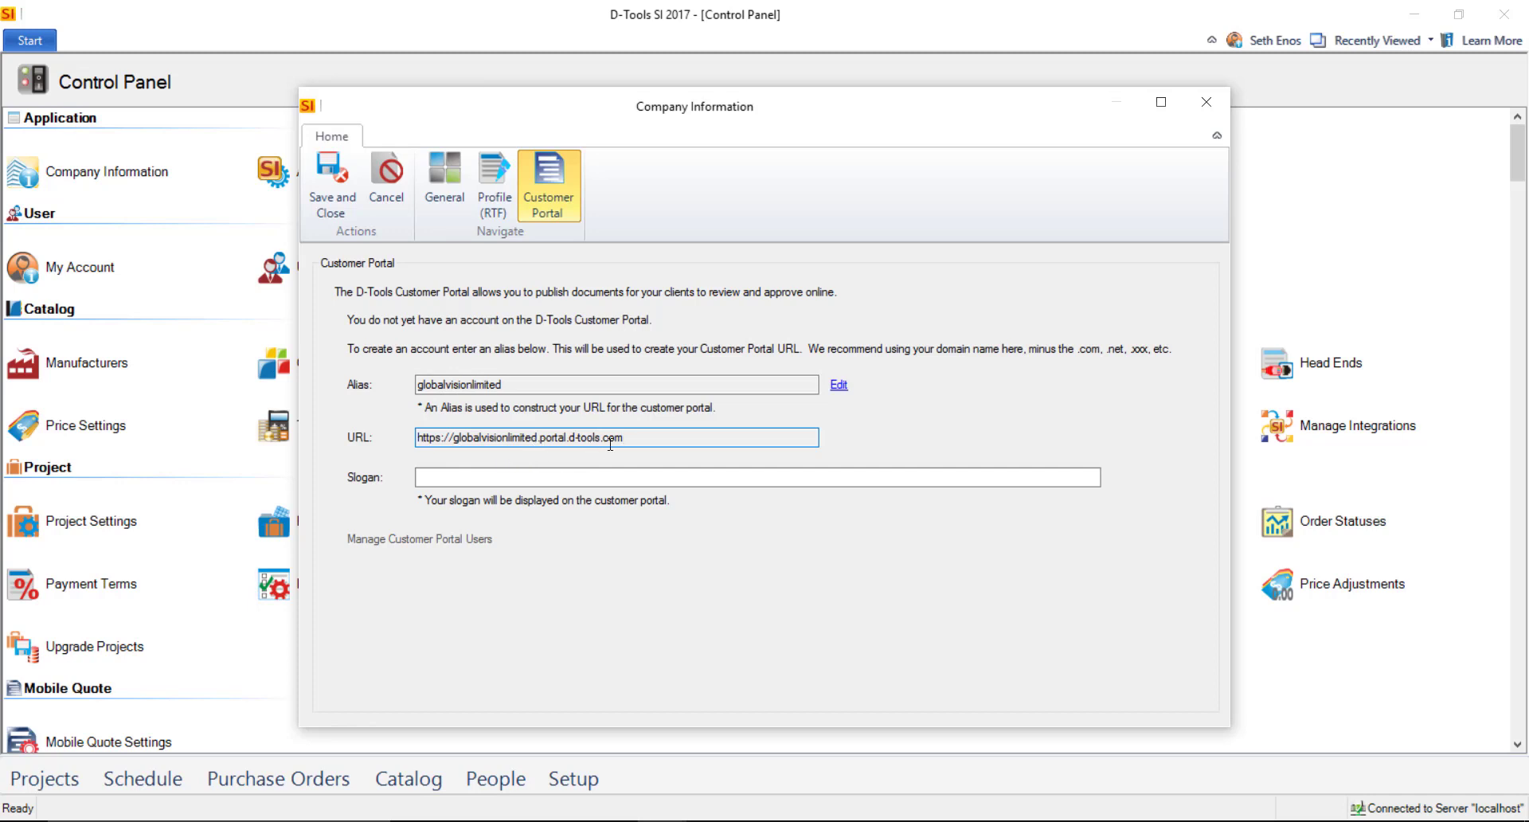
- Enter the portal slogan 'Vision Is Our Middle Name'
{"action": "left_click_drag", "start_coordinate": [635, 439], "coordinate": [432, 435]}
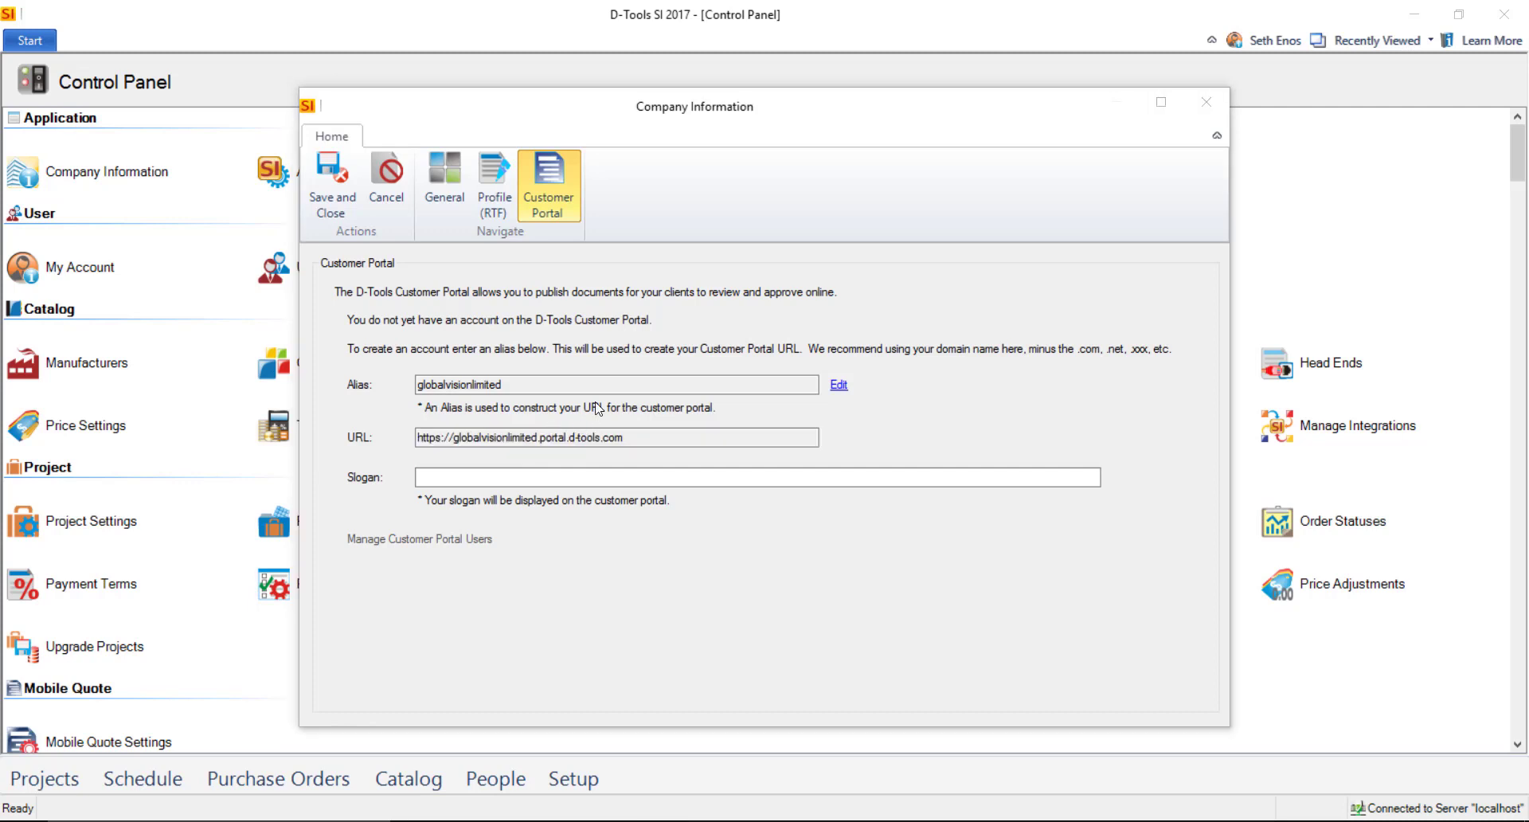
{"action": "left_click", "coordinate": [446, 480]}
{"action": "left_click", "coordinate": [446, 480]}
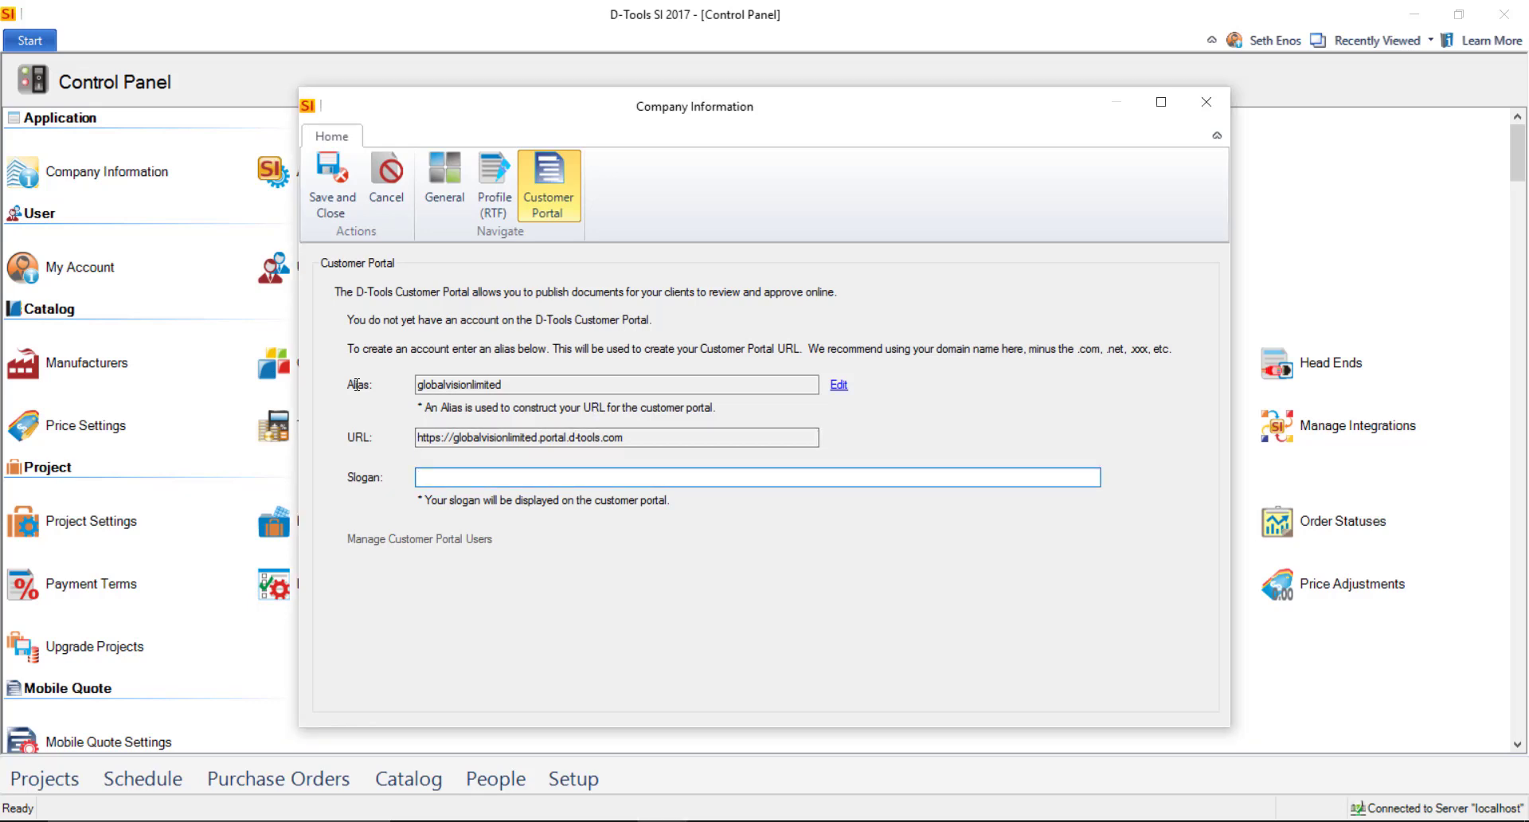
{"action": "type", "text": "Vision Is Our Middle Name"}
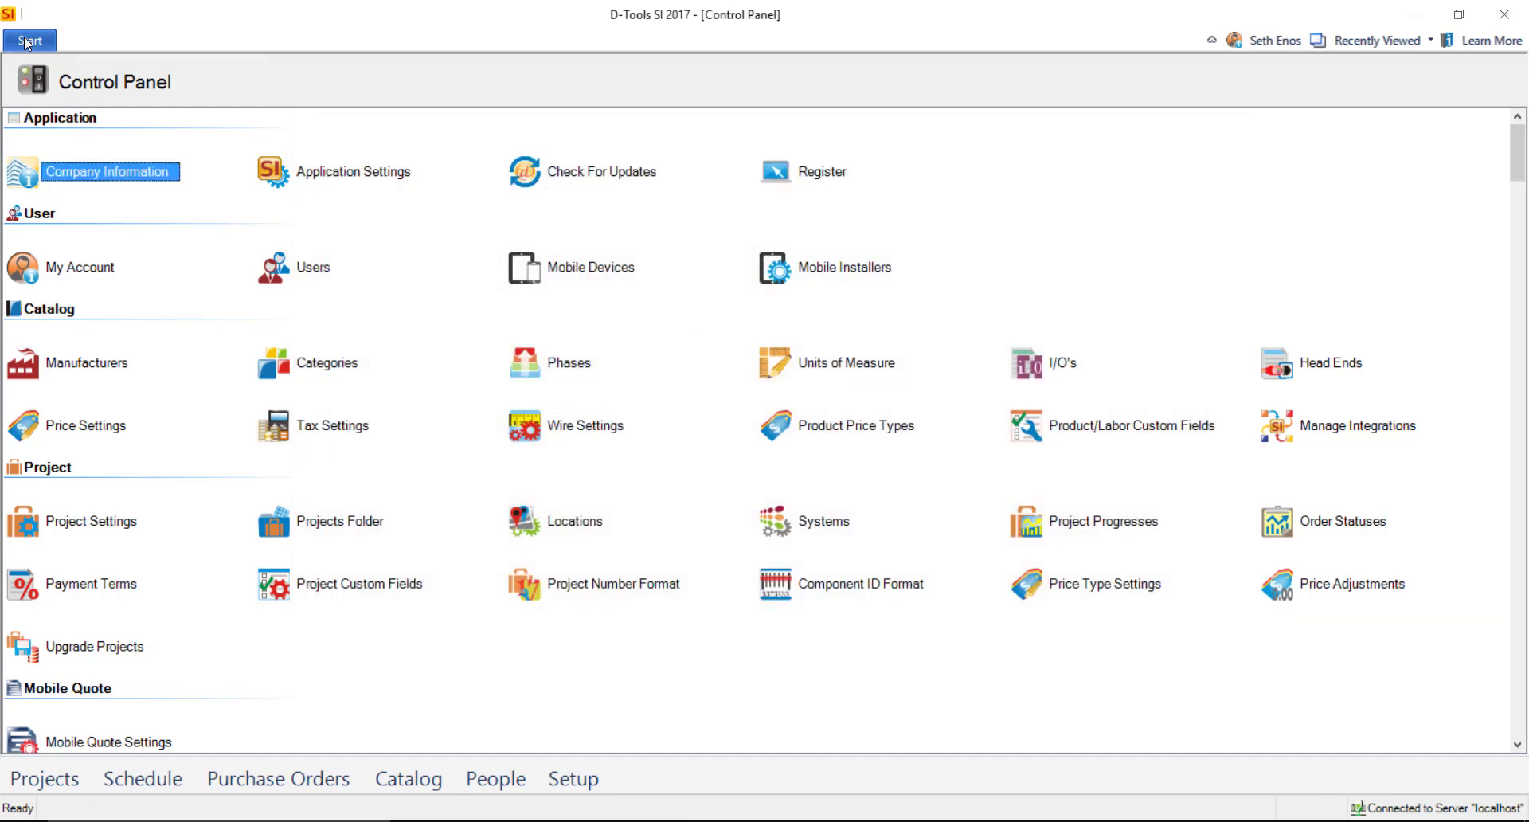
- Open the Projects list and select the Bay Area Builders Group project
{"action": "left_click", "coordinate": [30, 40]}
{"action": "left_click", "coordinate": [48, 65]}
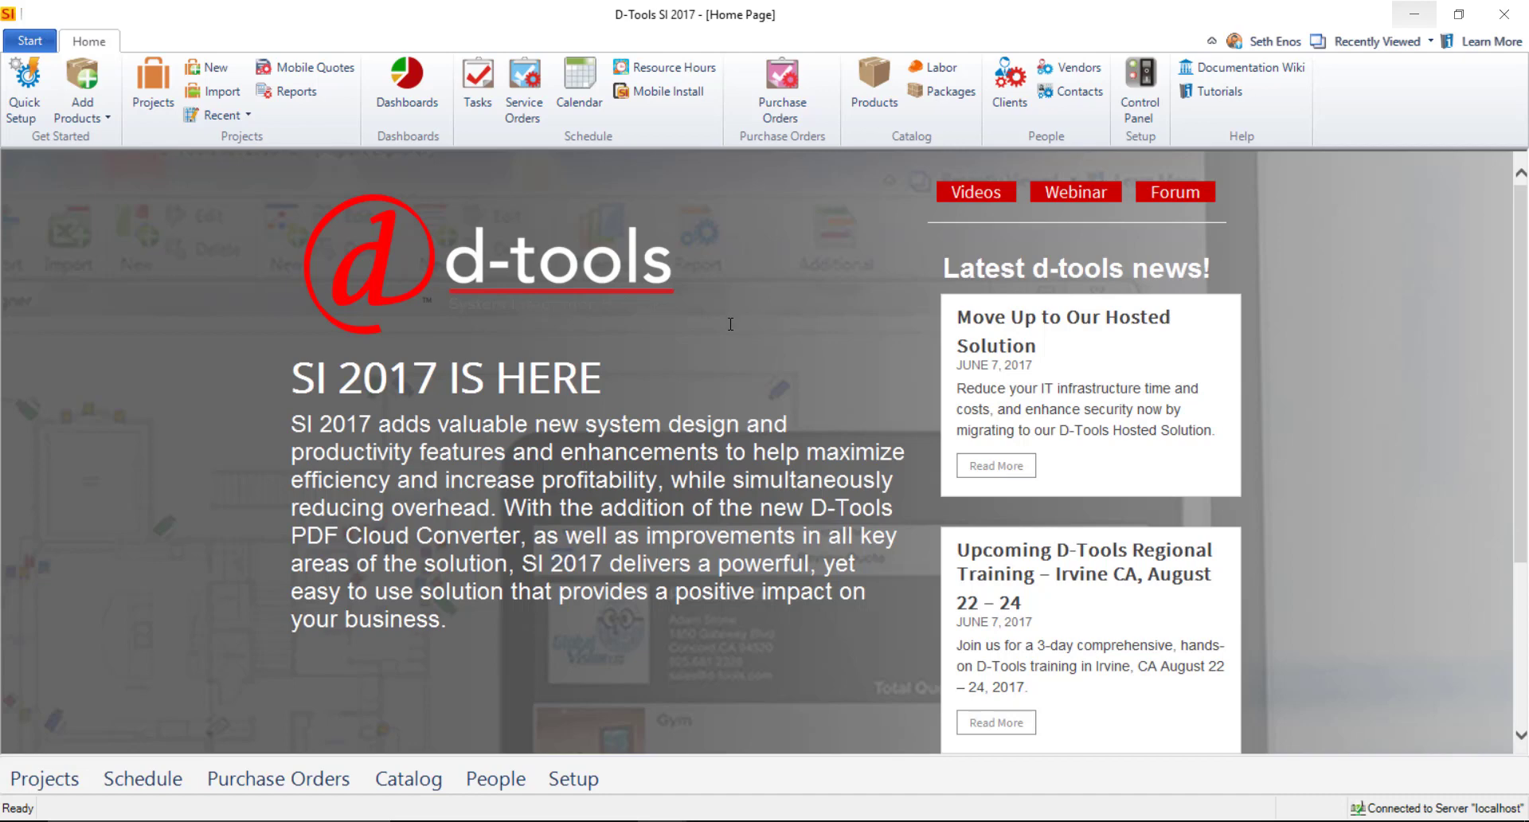
{"action": "left_click", "coordinate": [30, 42]}
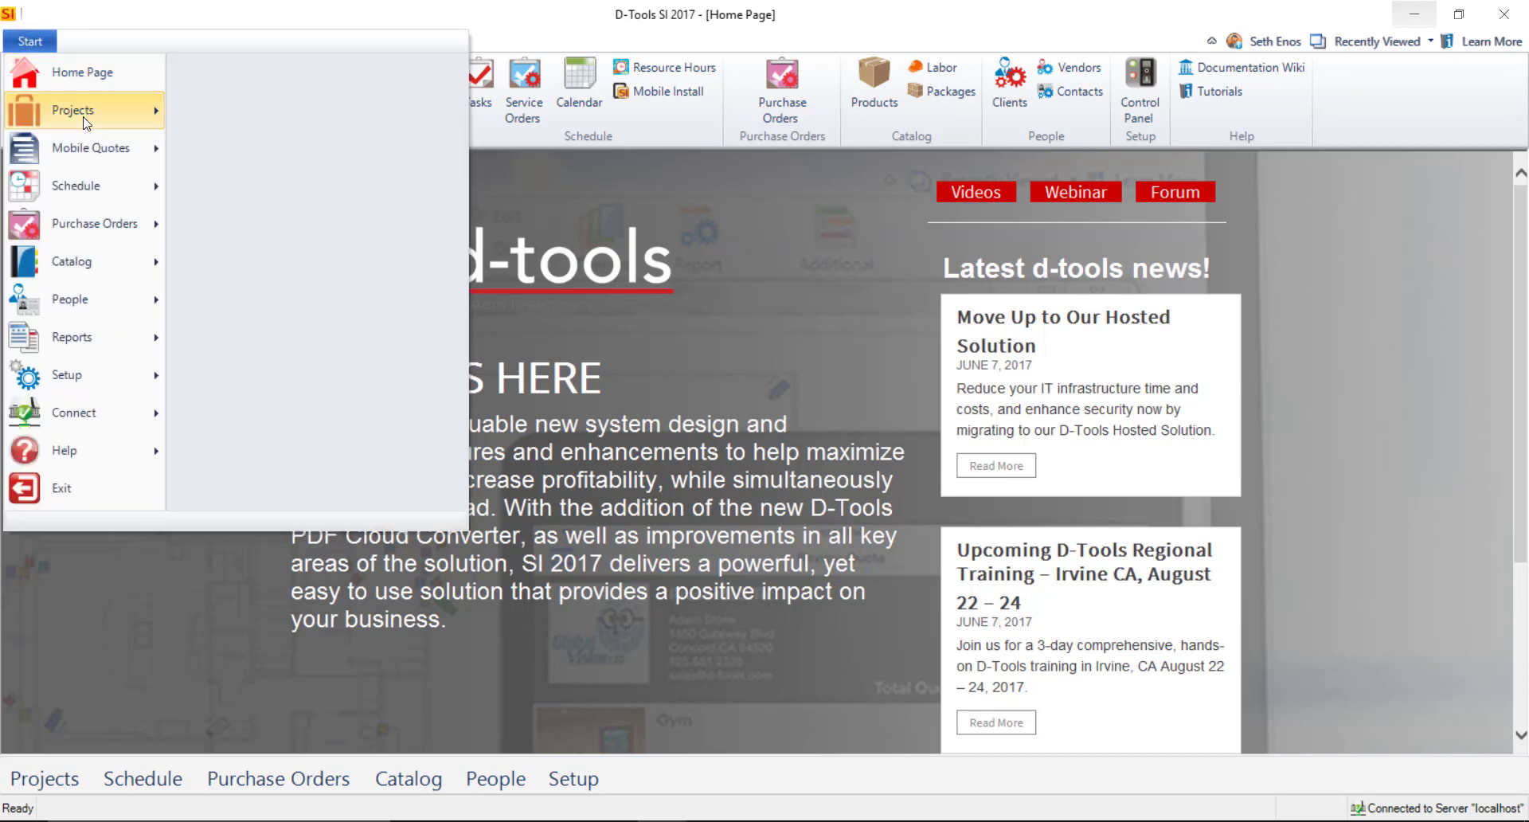
{"action": "mouse_move", "coordinate": [71, 112]}
{"action": "left_click", "coordinate": [466, 252]}
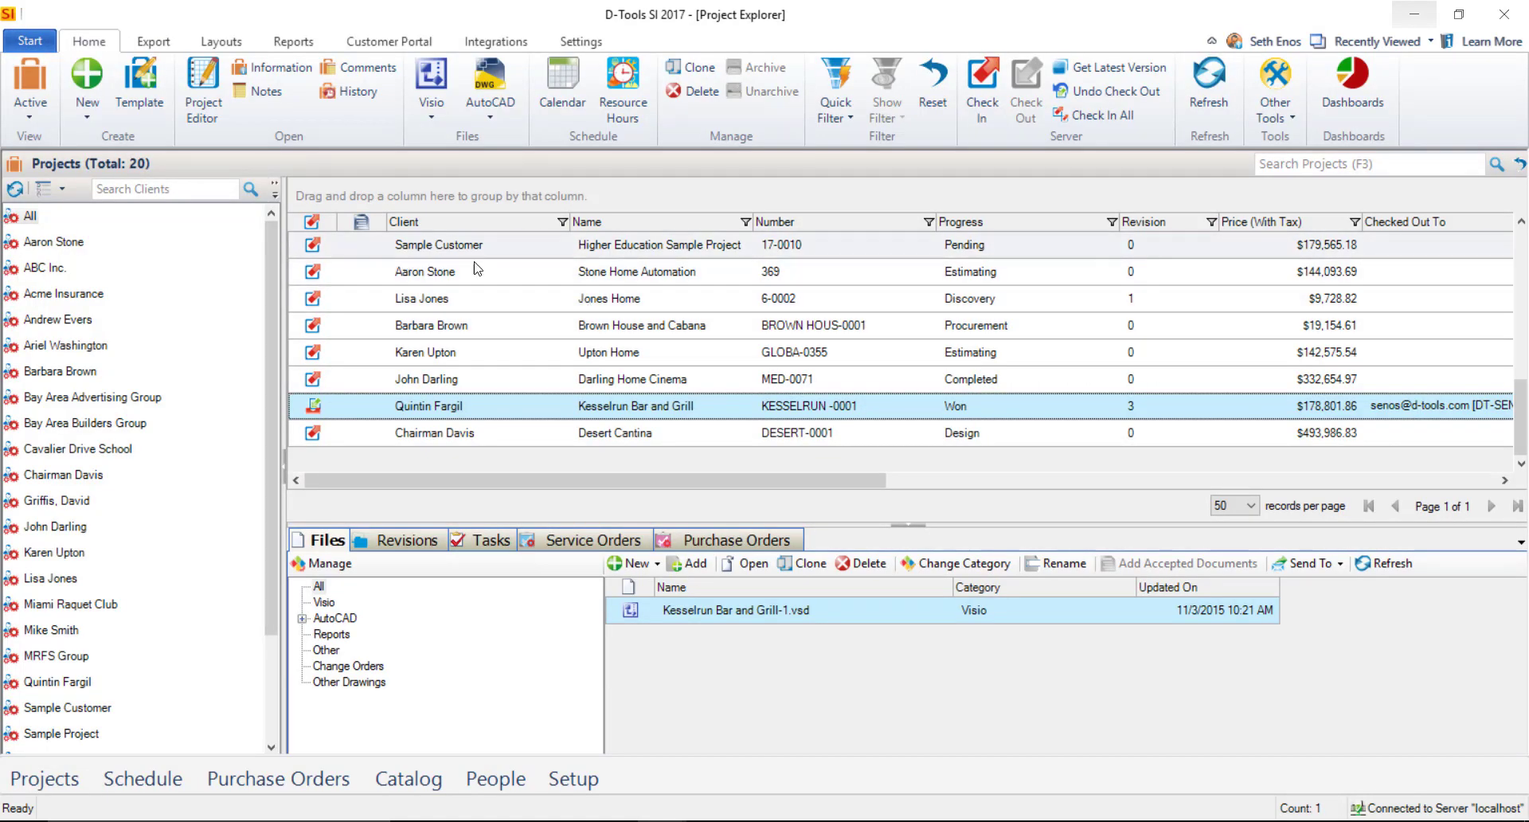
{"action": "scroll", "coordinate": [502, 255], "scroll_direction": "up", "scroll_amount": 4}
{"action": "left_click", "coordinate": [480, 254]}
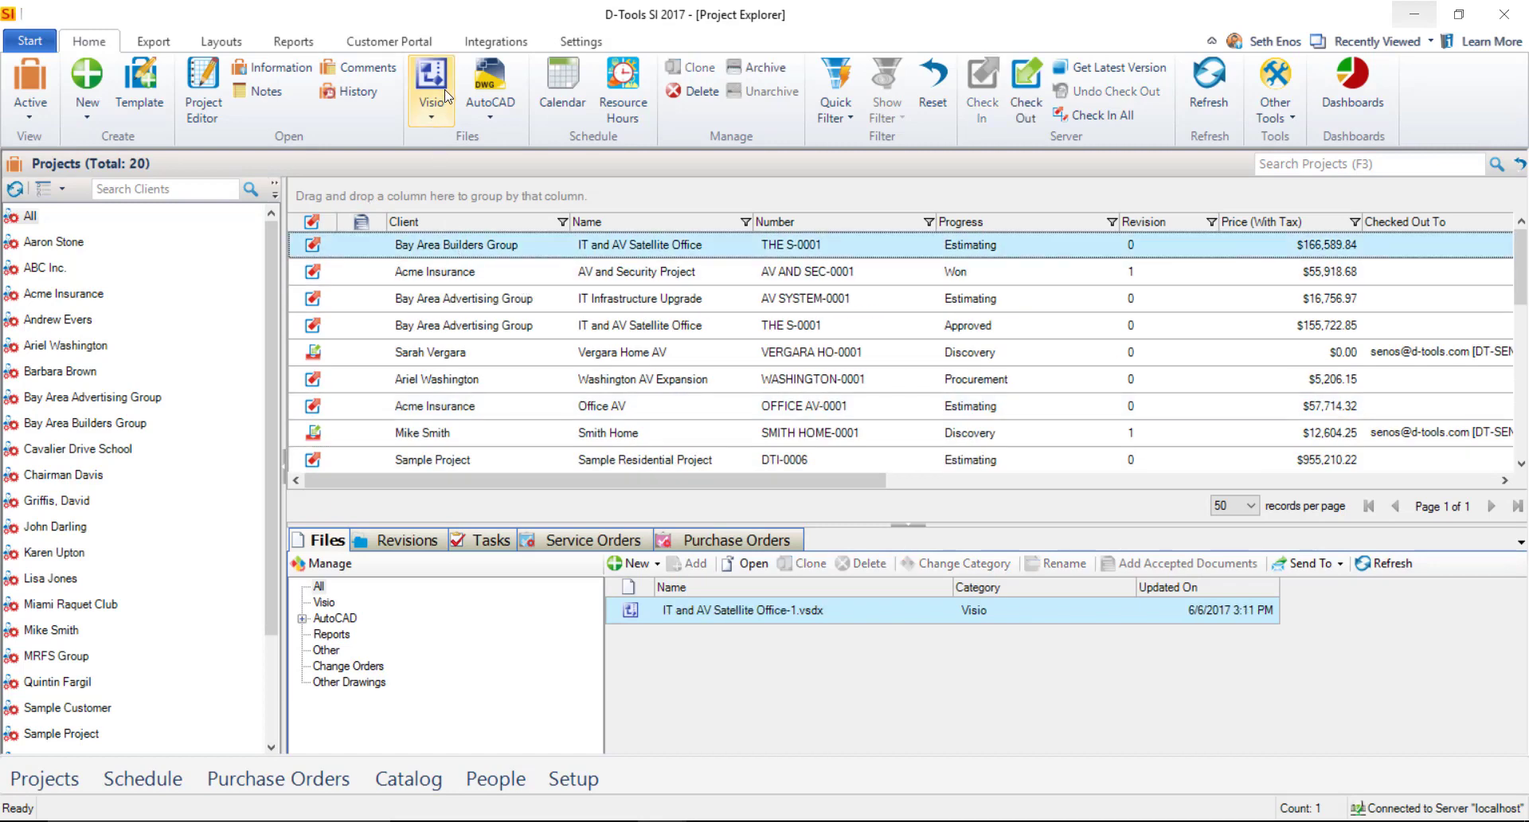
- Show the Customer Portal options in the Kesselrun Bar and Grill Project Editor
{"action": "left_click", "coordinate": [389, 41]}
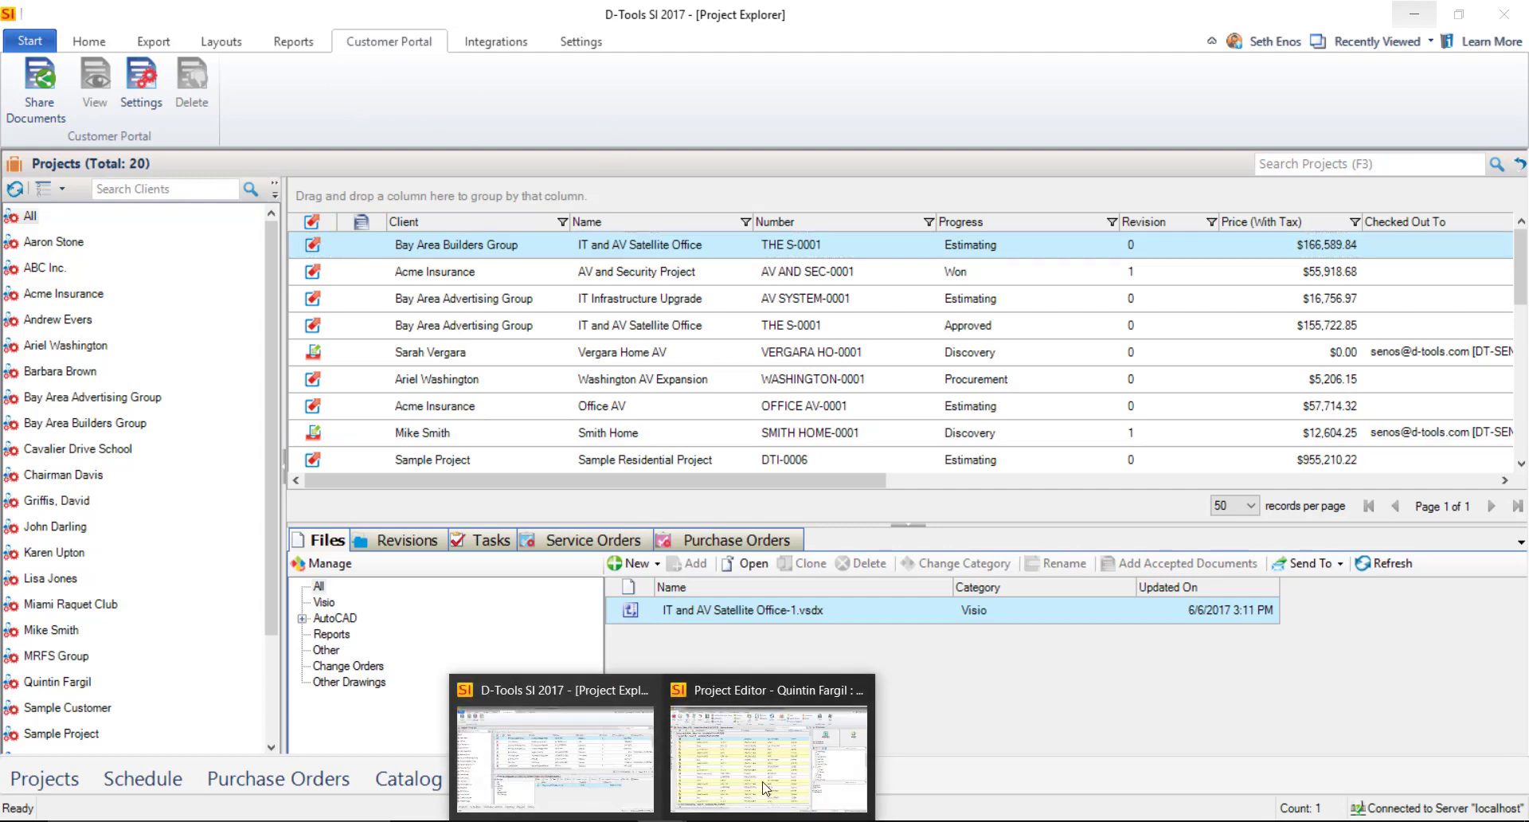
{"action": "left_click", "coordinate": [775, 760]}
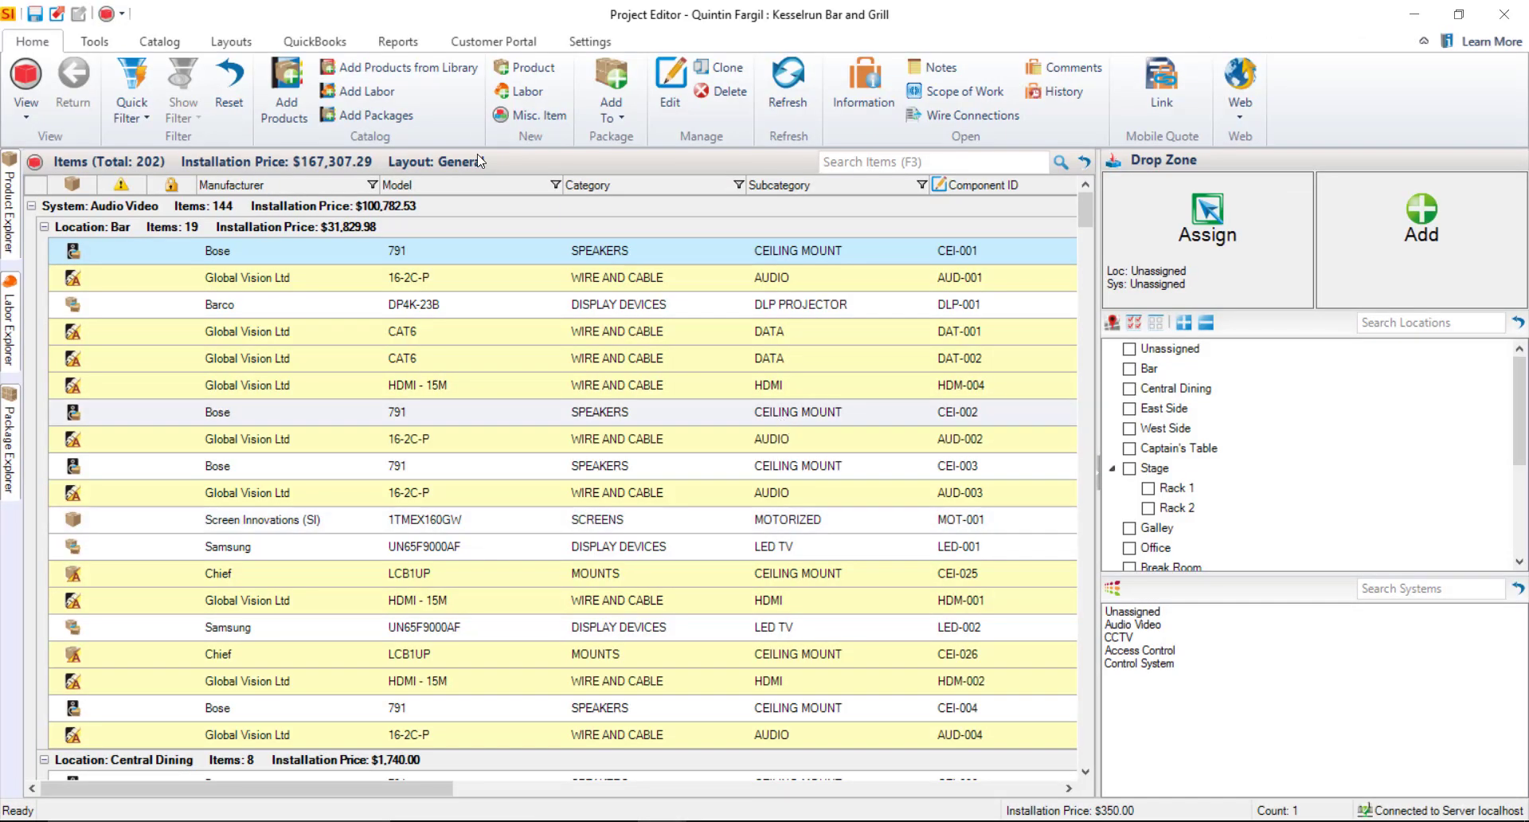
{"action": "left_click", "coordinate": [493, 42]}
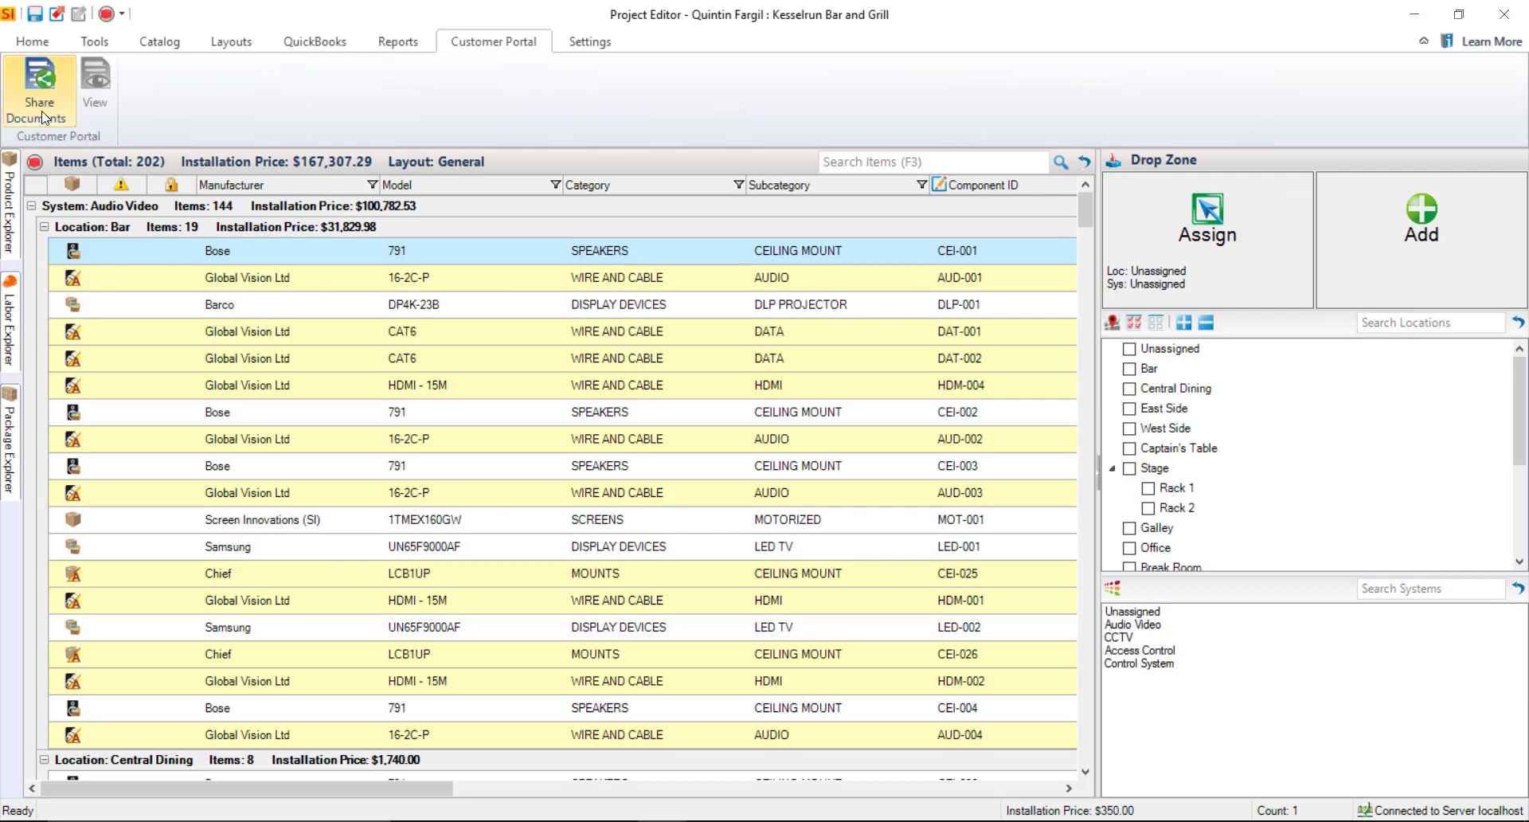
- Compare the Smith Home project against its Rev 0 revision
{"action": "left_click", "coordinate": [1414, 15]}
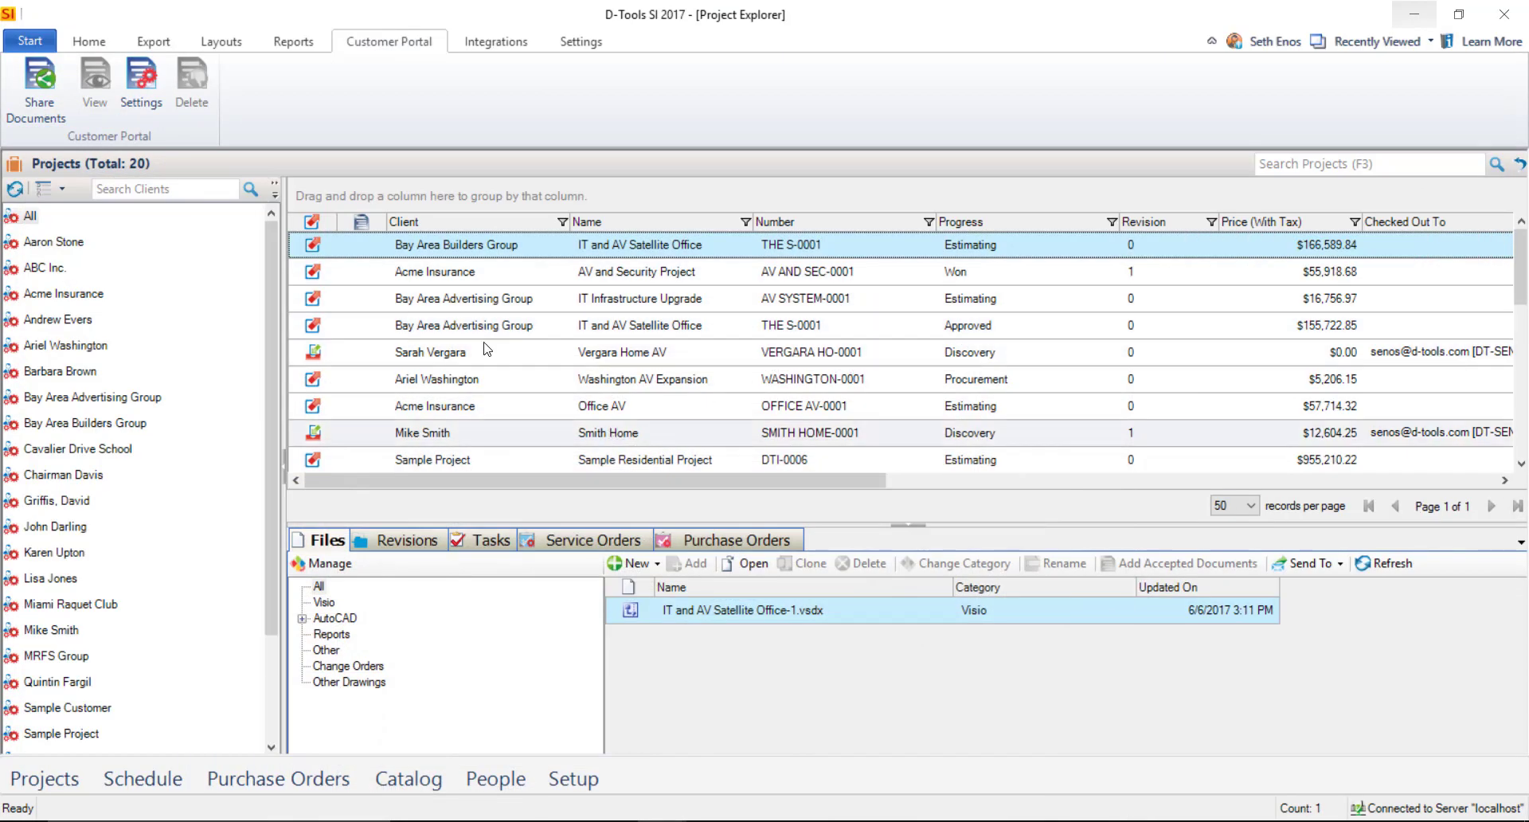
{"action": "left_click", "coordinate": [607, 433]}
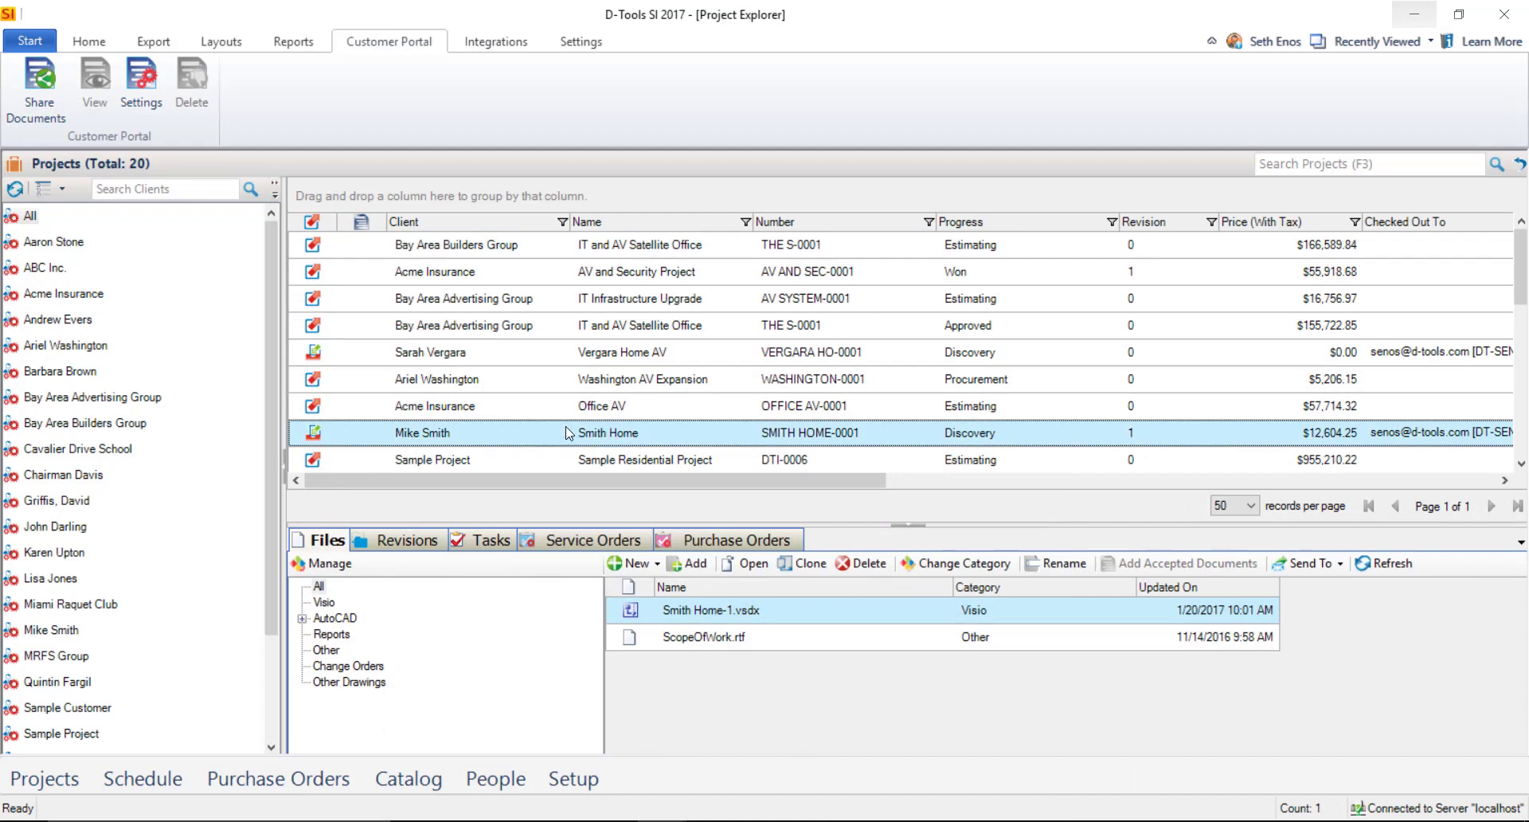
{"action": "left_click", "coordinate": [407, 543]}
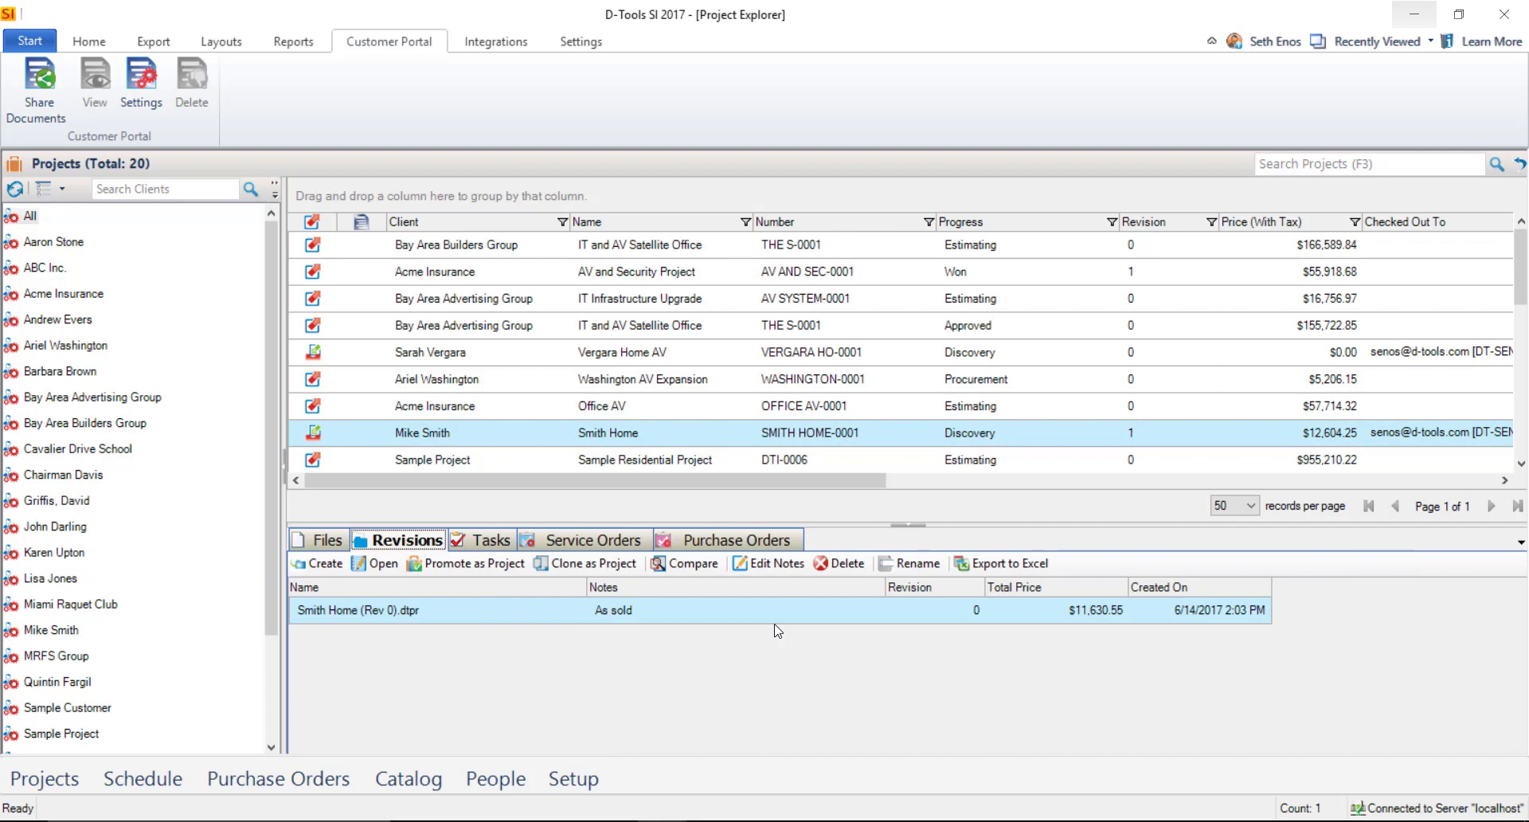
{"action": "left_click", "coordinate": [687, 563]}
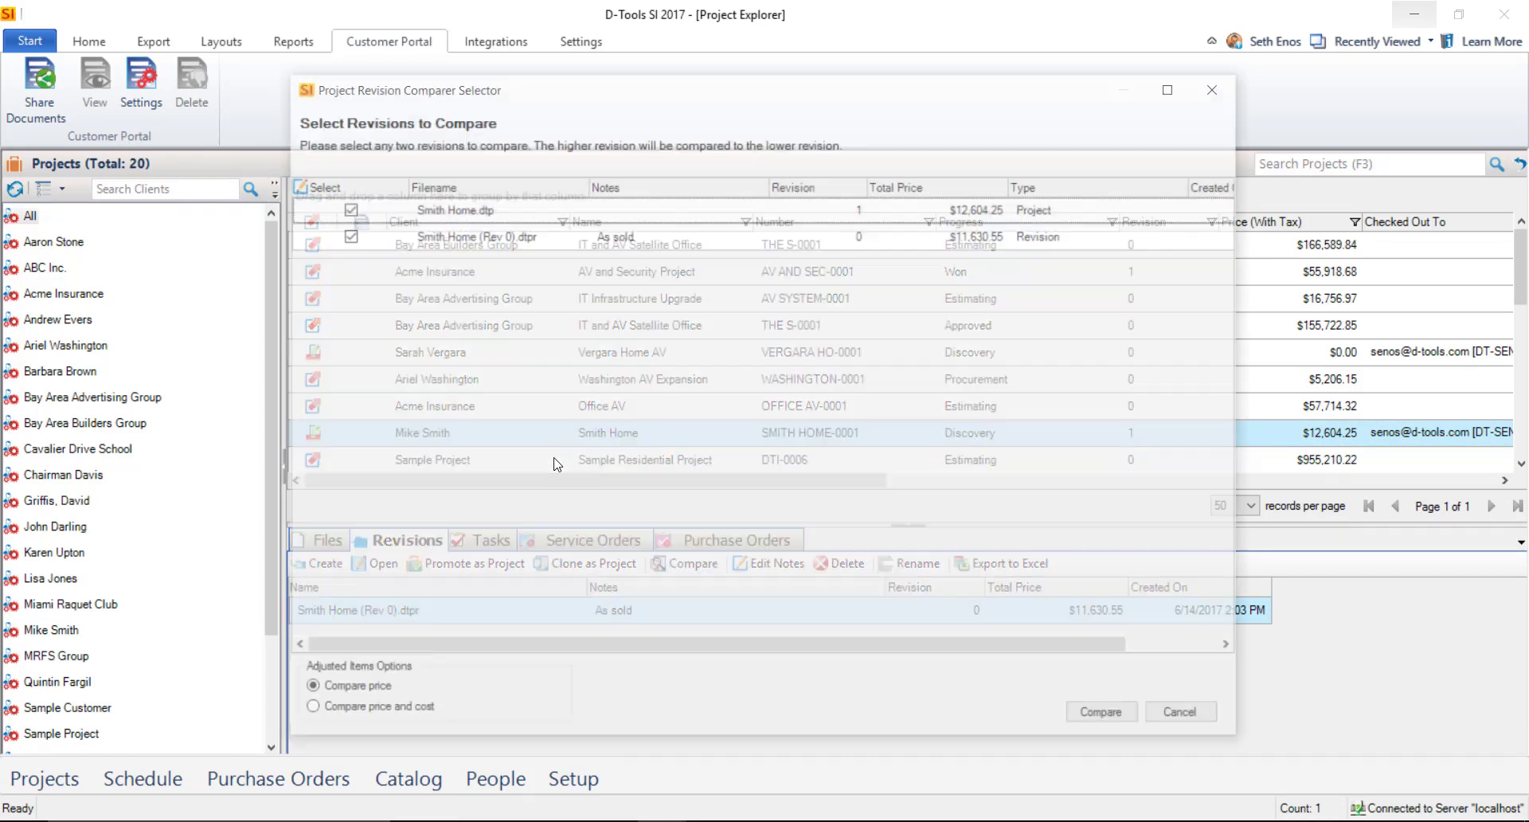
{"action": "left_click", "coordinate": [1119, 717]}
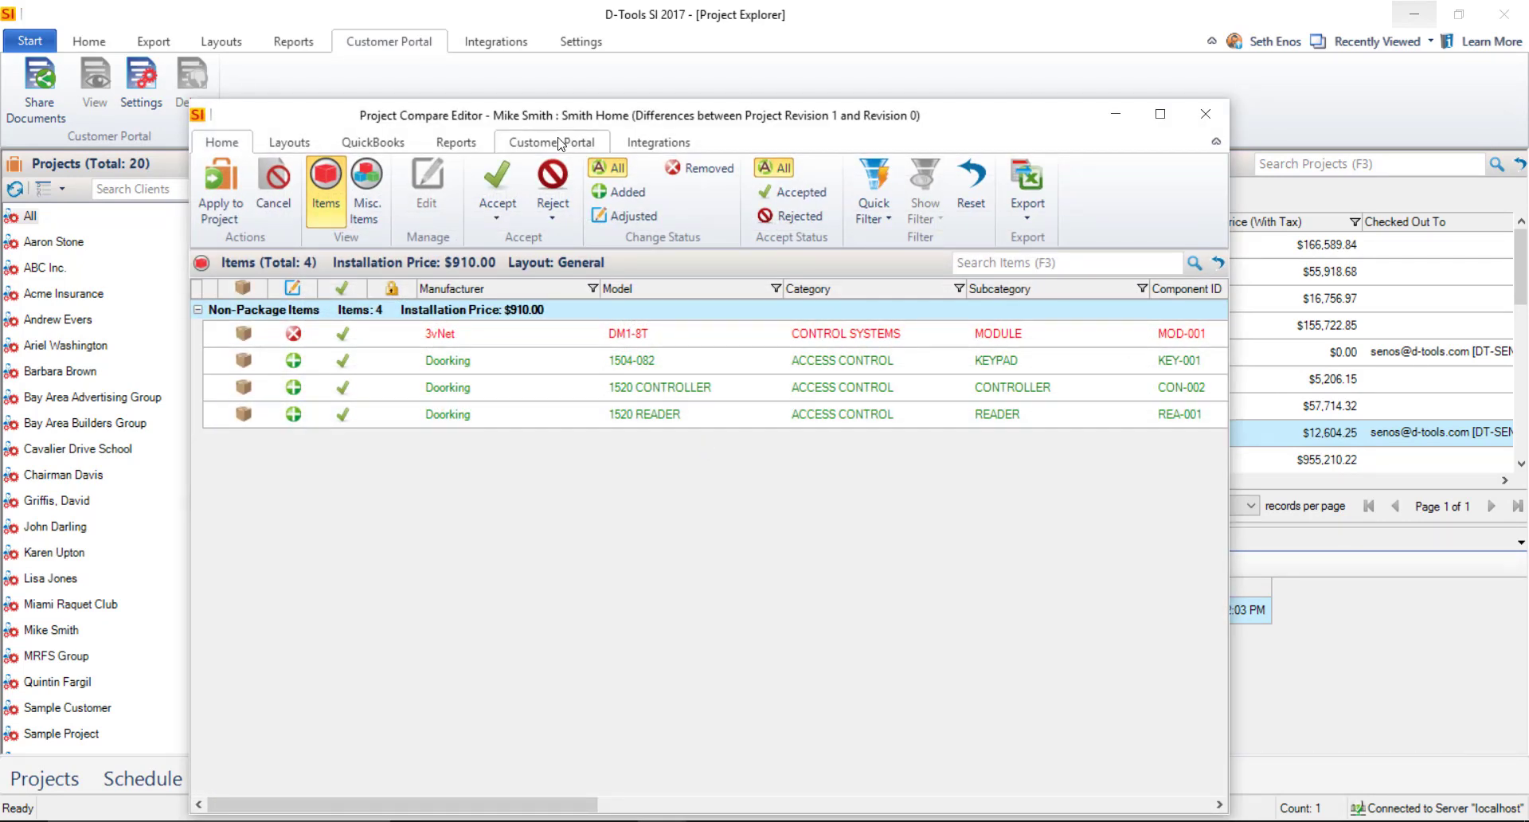
- Check the comparison's Customer Portal tab, close it, and select the IT and AV Satellite Office project
{"action": "left_click", "coordinate": [562, 143]}
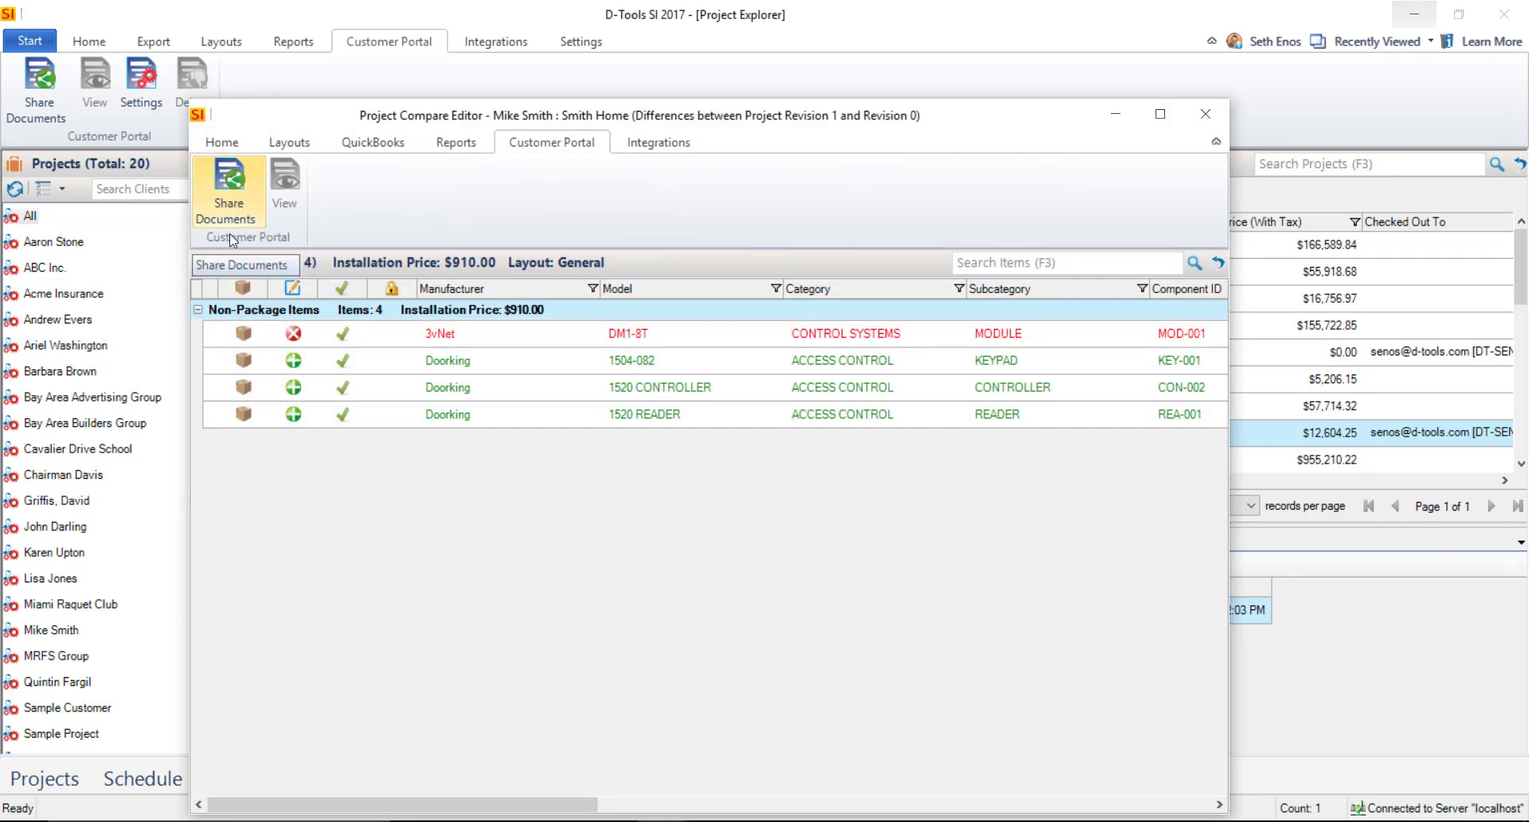
{"action": "left_click", "coordinate": [1207, 122]}
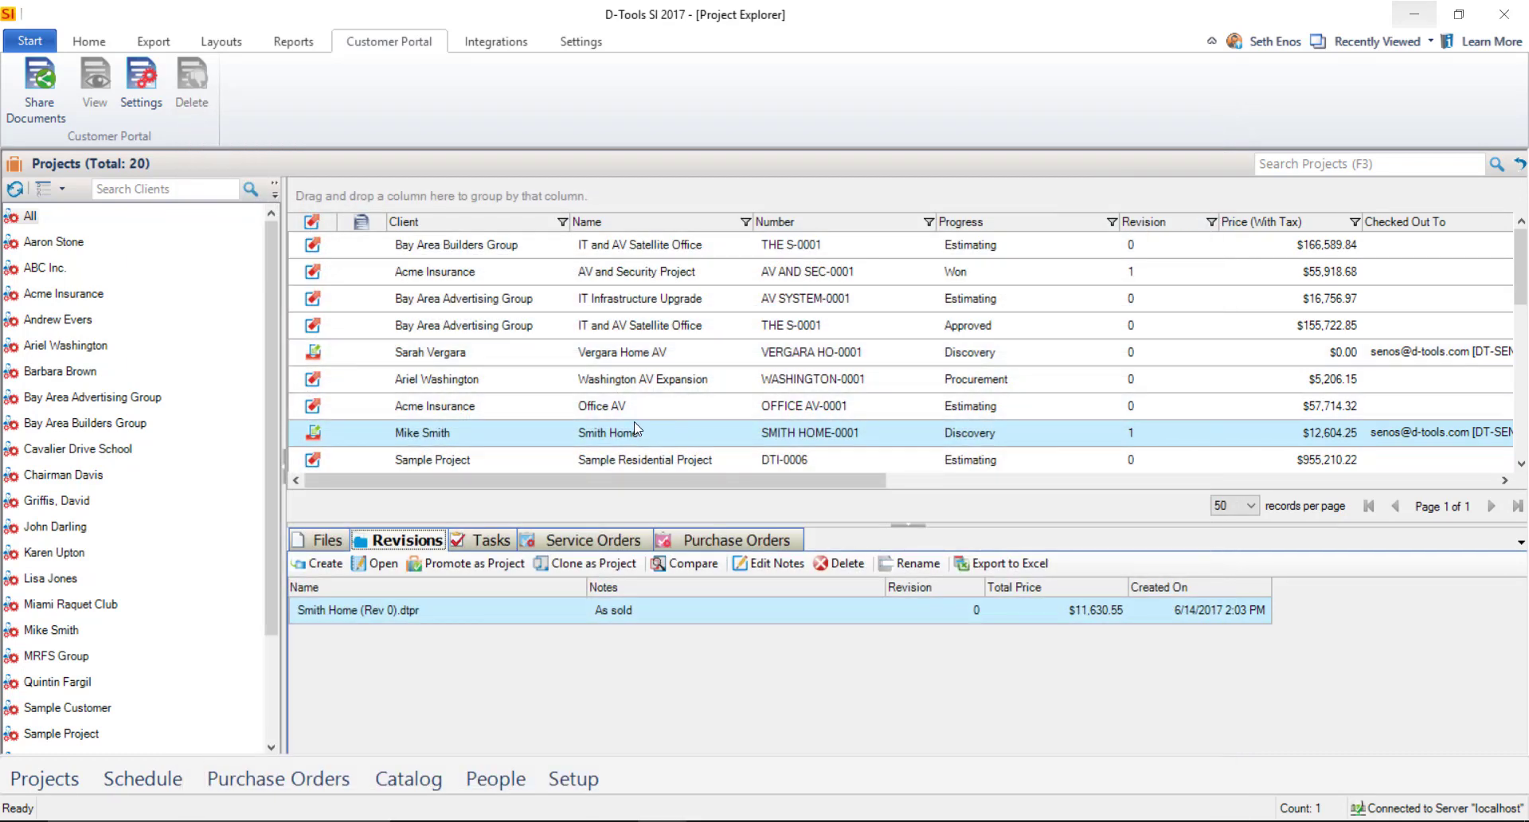
{"action": "left_click", "coordinate": [472, 252]}
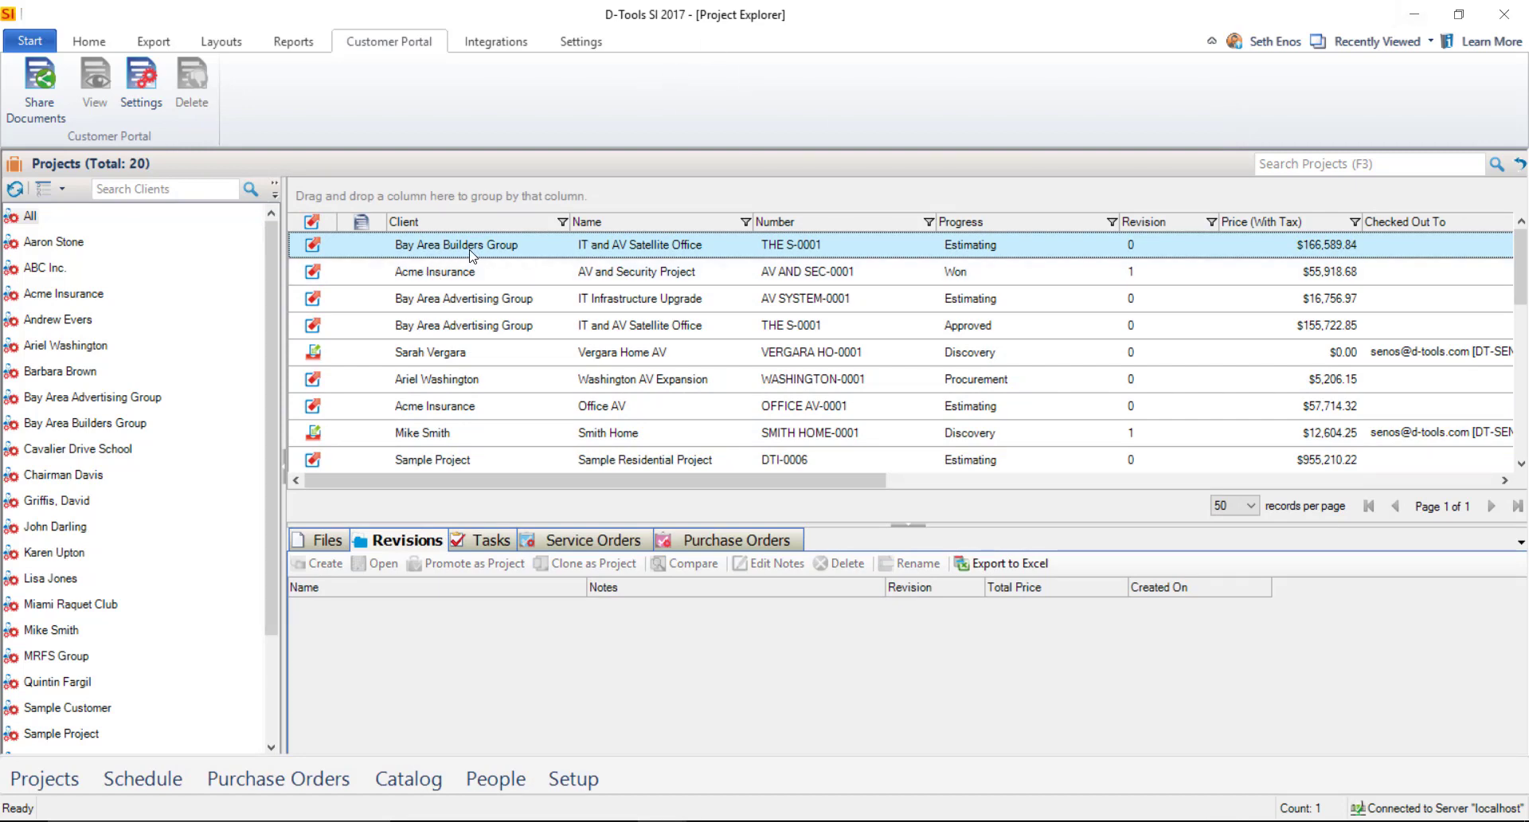
- Open Share Documents for the IT and AV Satellite Office project and reposition the window
{"action": "left_click", "coordinate": [37, 80]}
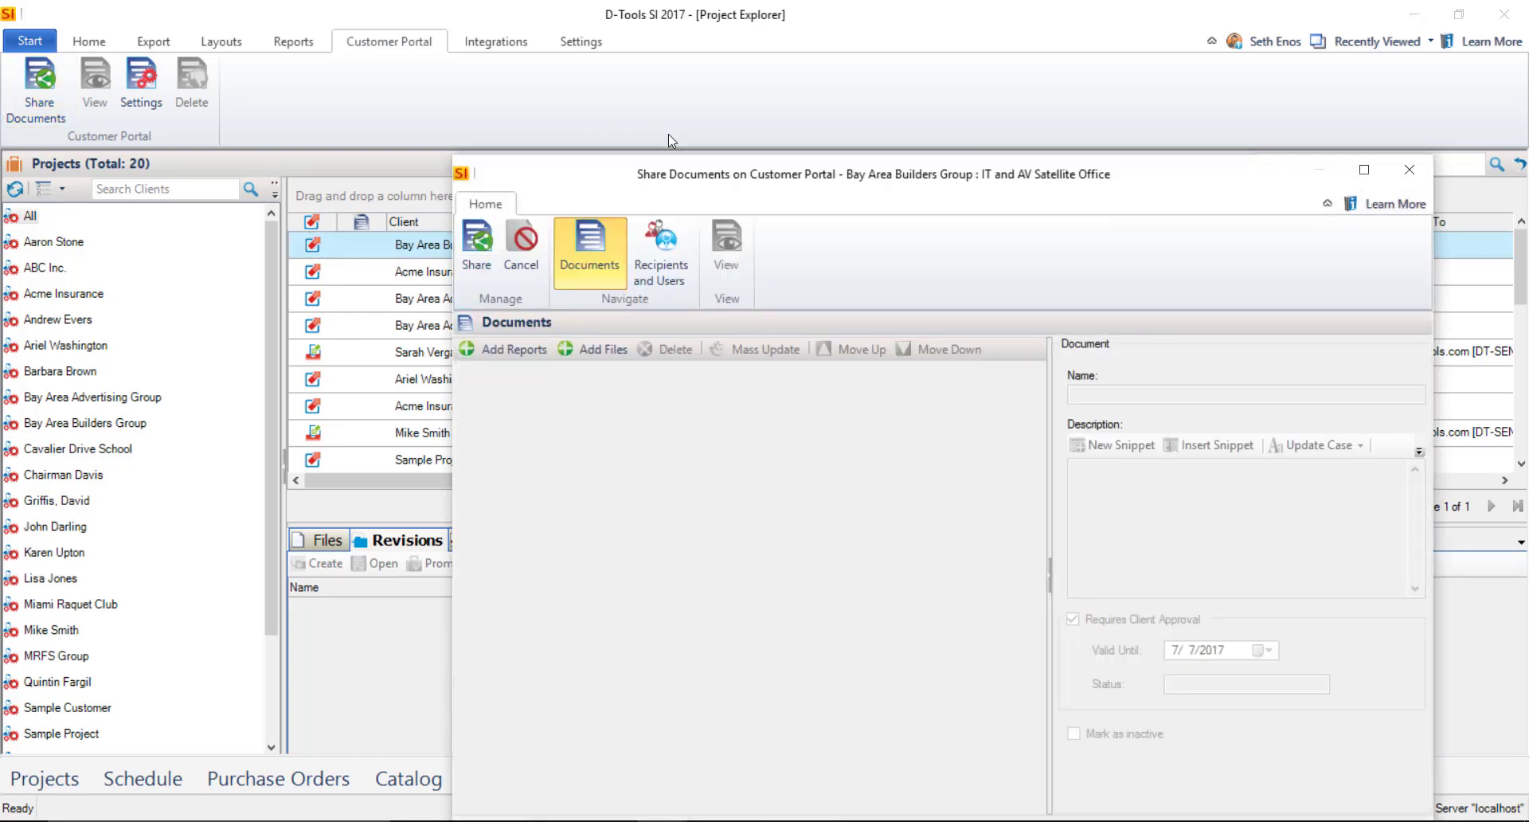
{"action": "left_click_drag", "start_coordinate": [818, 173], "coordinate": [648, 116]}
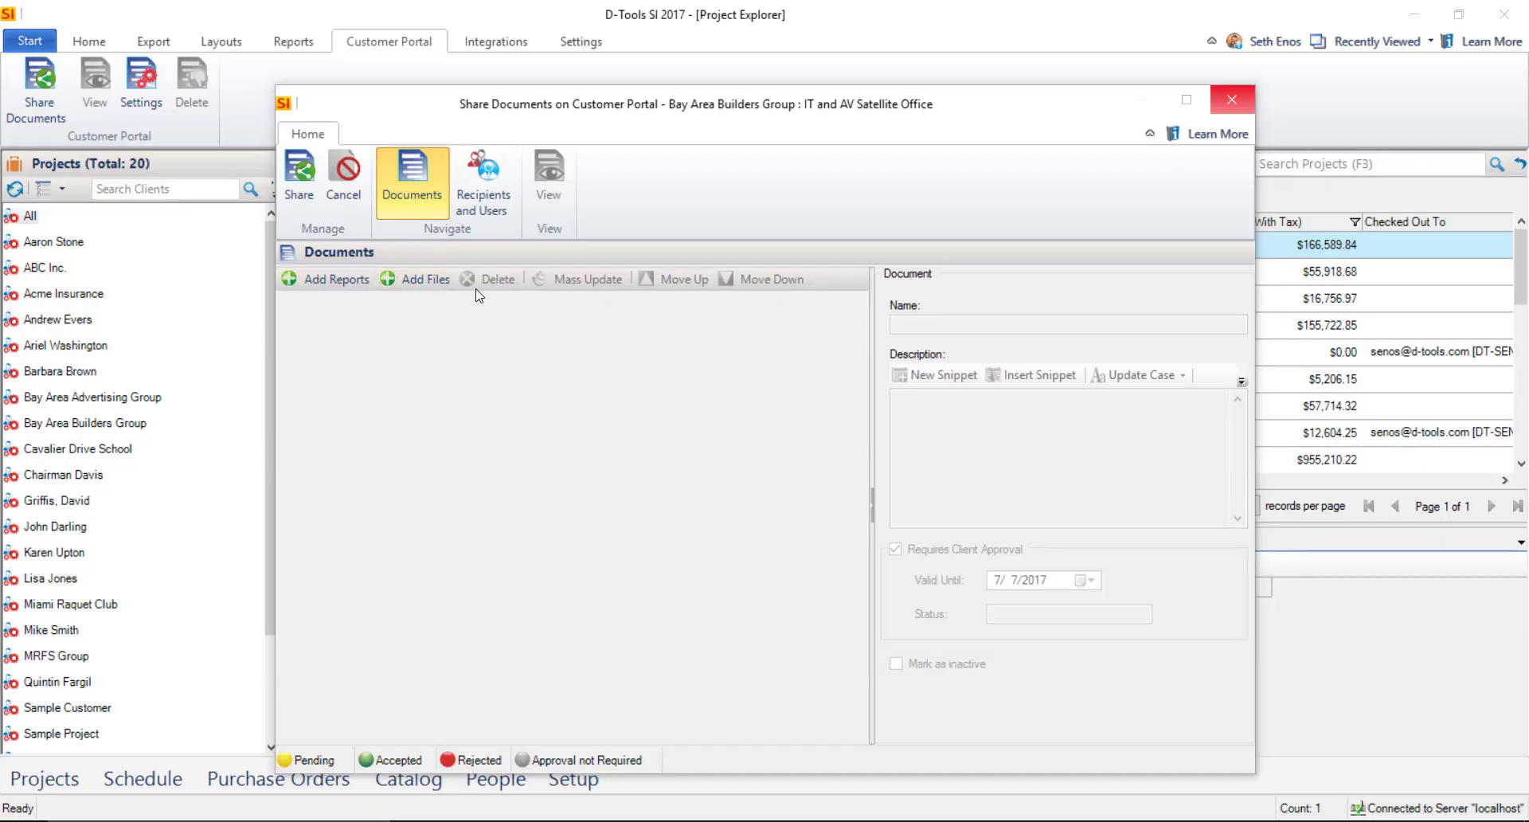
- Check the Contract and Proposal With Images (By Location) reports, then preview the Contract
{"action": "left_click", "coordinate": [317, 285]}
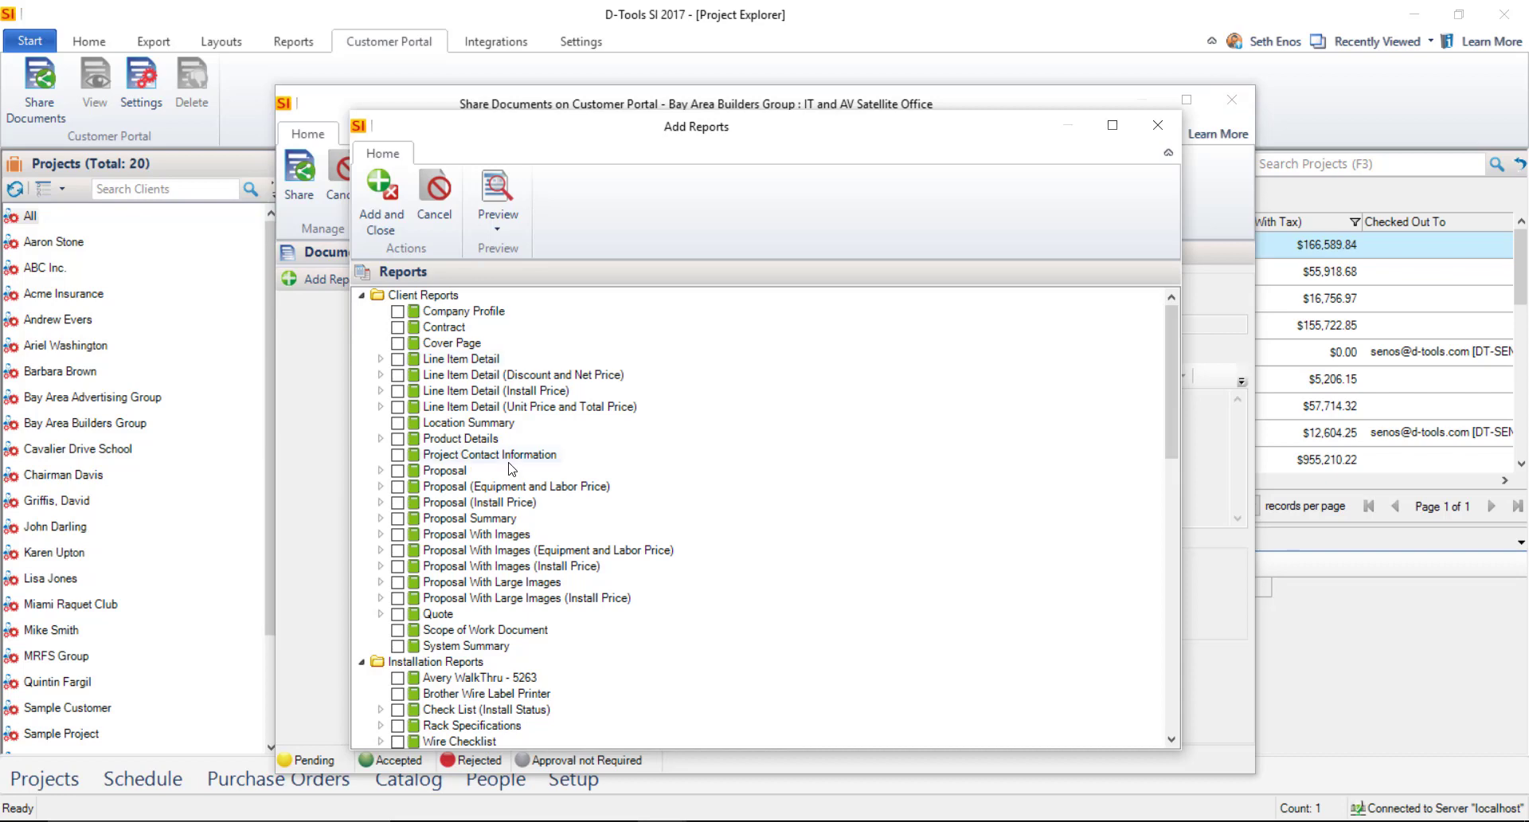
{"action": "left_click", "coordinate": [380, 535]}
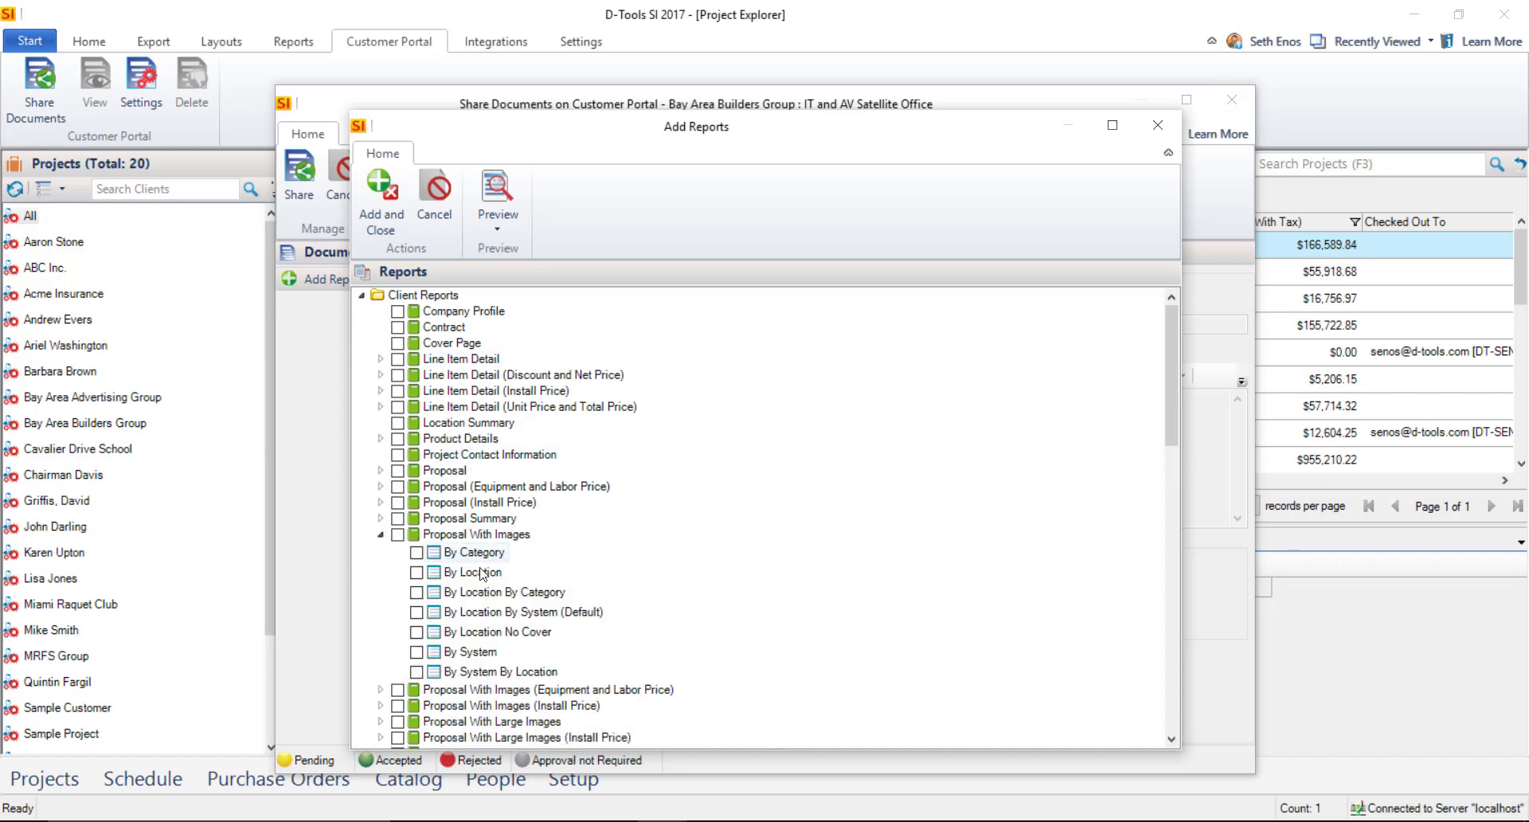
{"action": "left_click", "coordinate": [417, 573]}
{"action": "left_click", "coordinate": [398, 327]}
{"action": "left_click", "coordinate": [498, 208]}
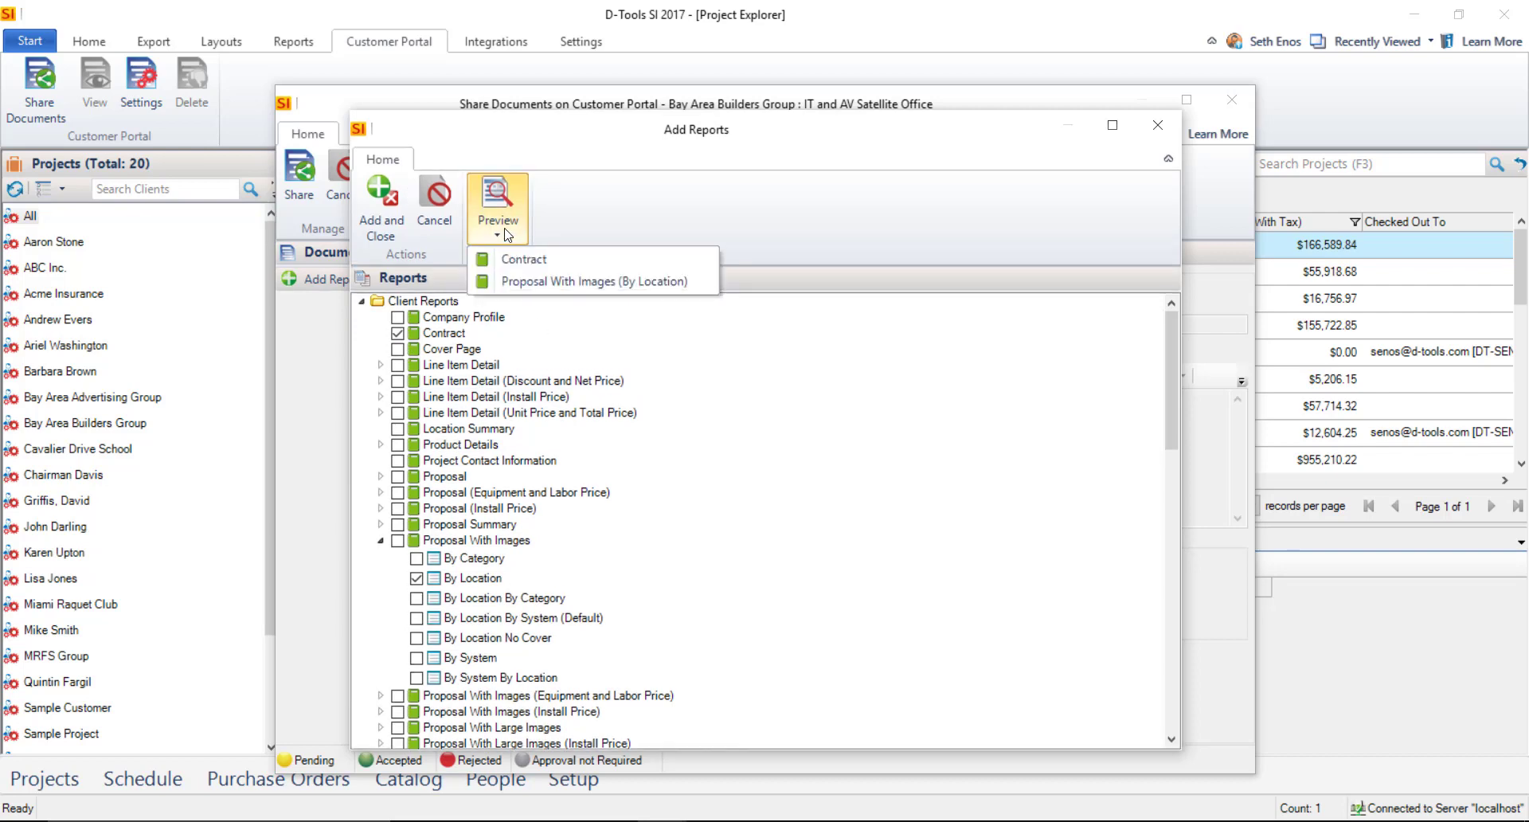
{"action": "left_click", "coordinate": [572, 264]}
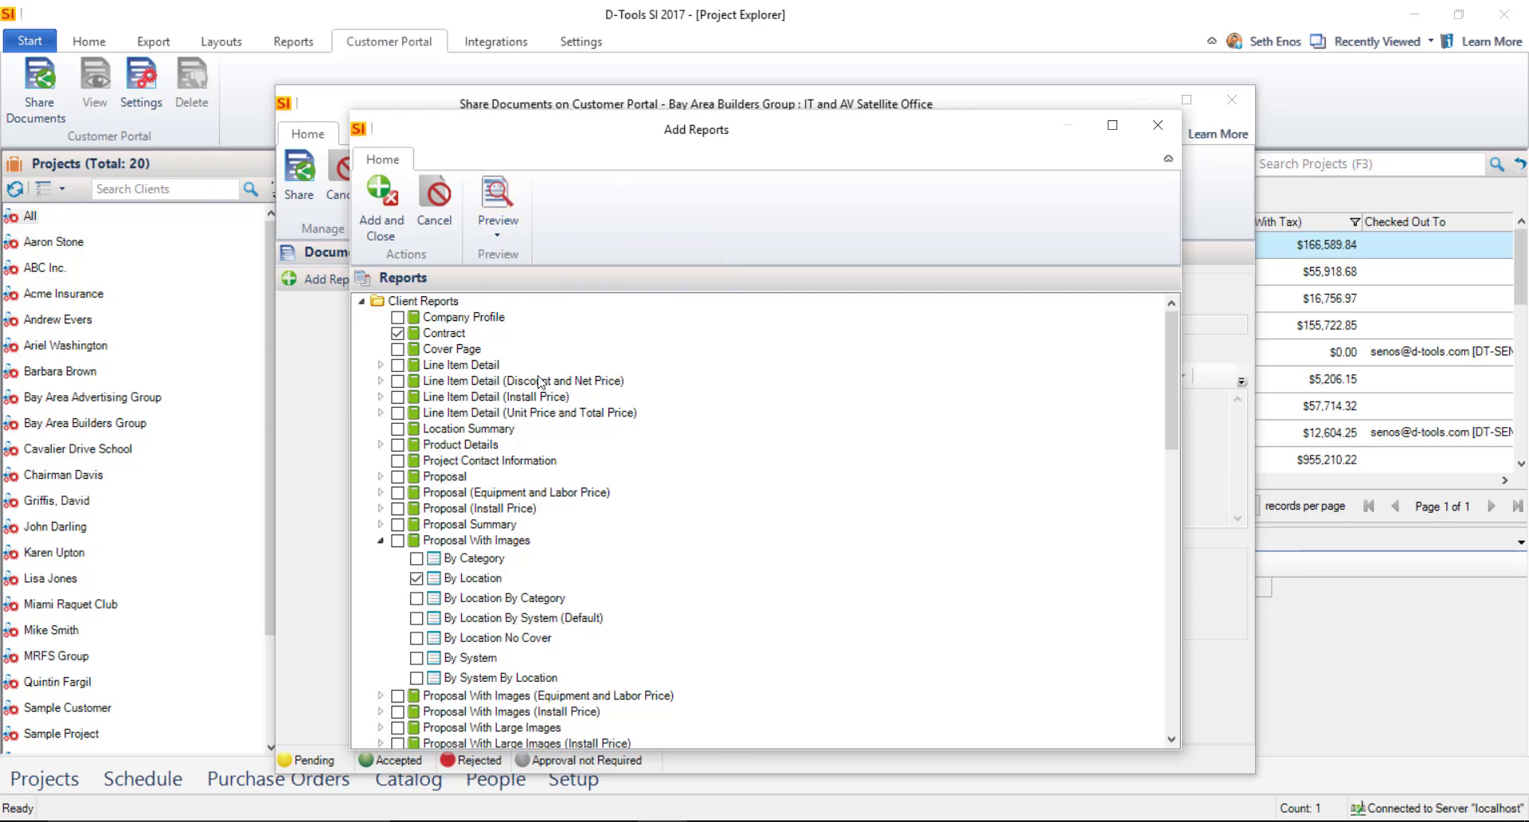
{"action": "left_click", "coordinate": [381, 201]}
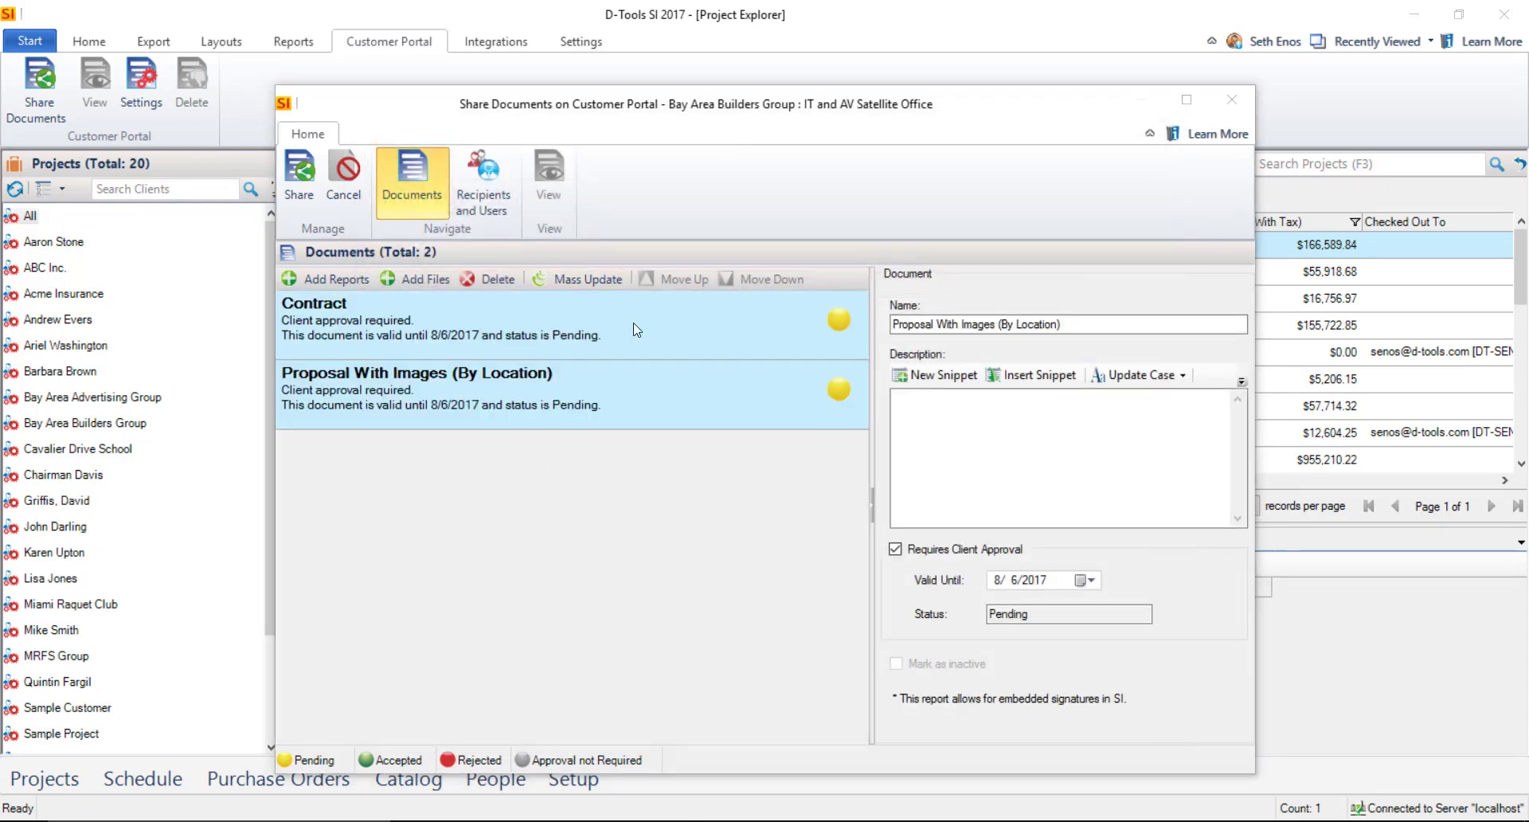
{"action": "left_click", "coordinate": [475, 341]}
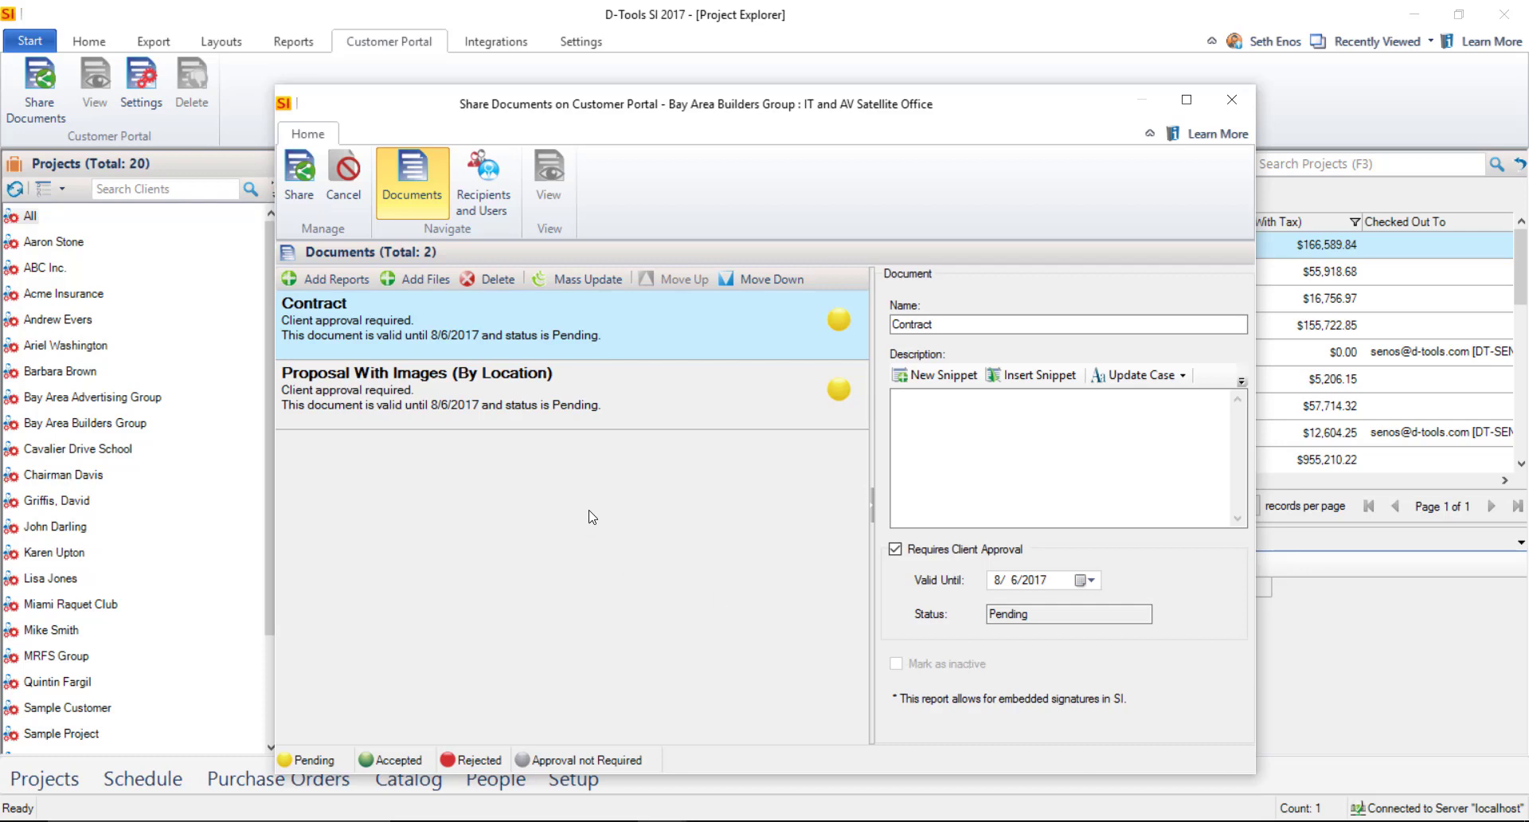
{"action": "left_click", "coordinate": [585, 402], "text": "ctrl"}
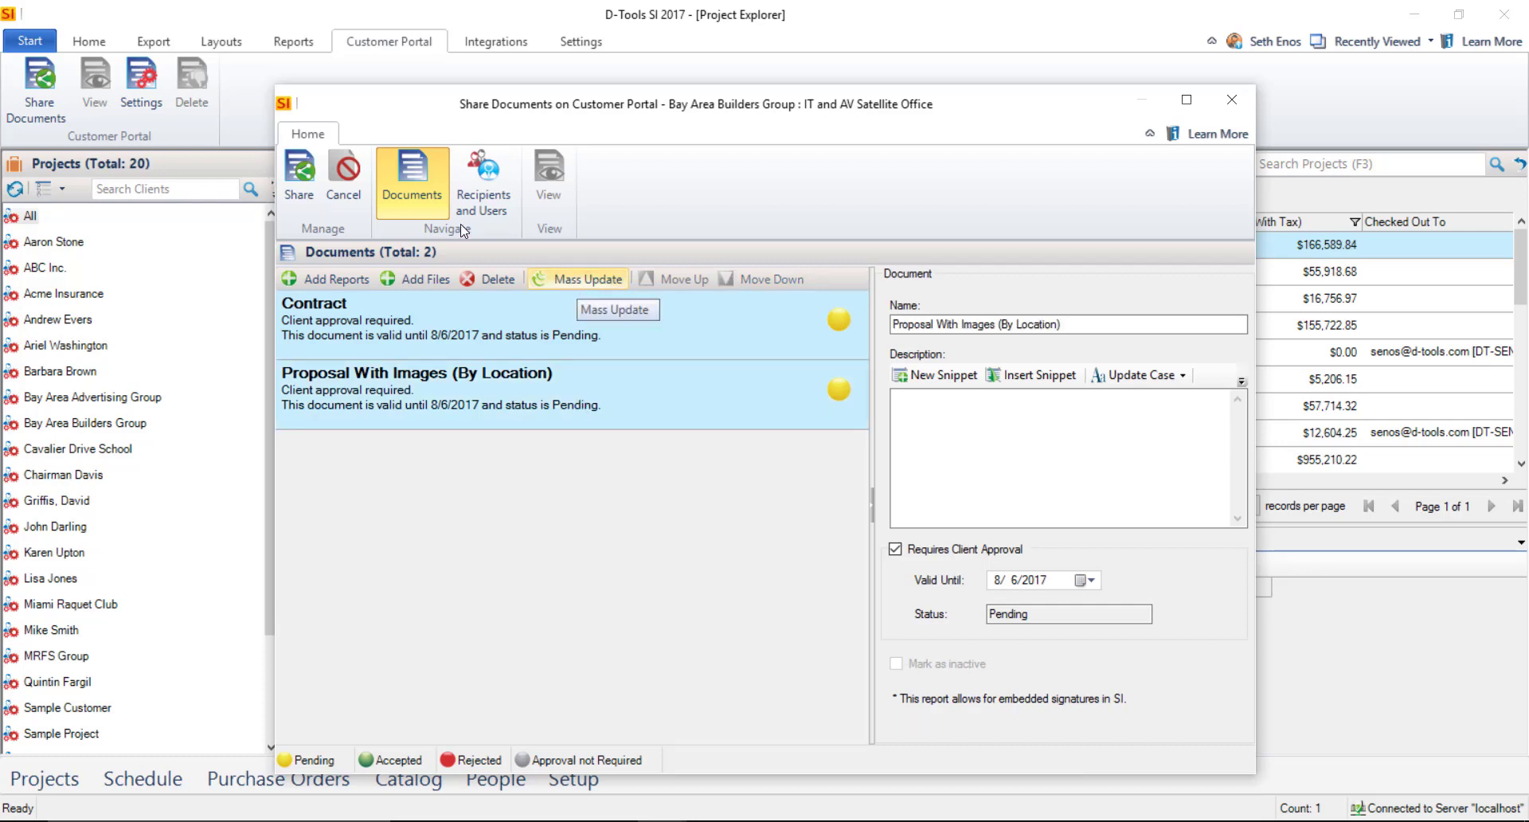
{"action": "left_click", "coordinate": [590, 280]}
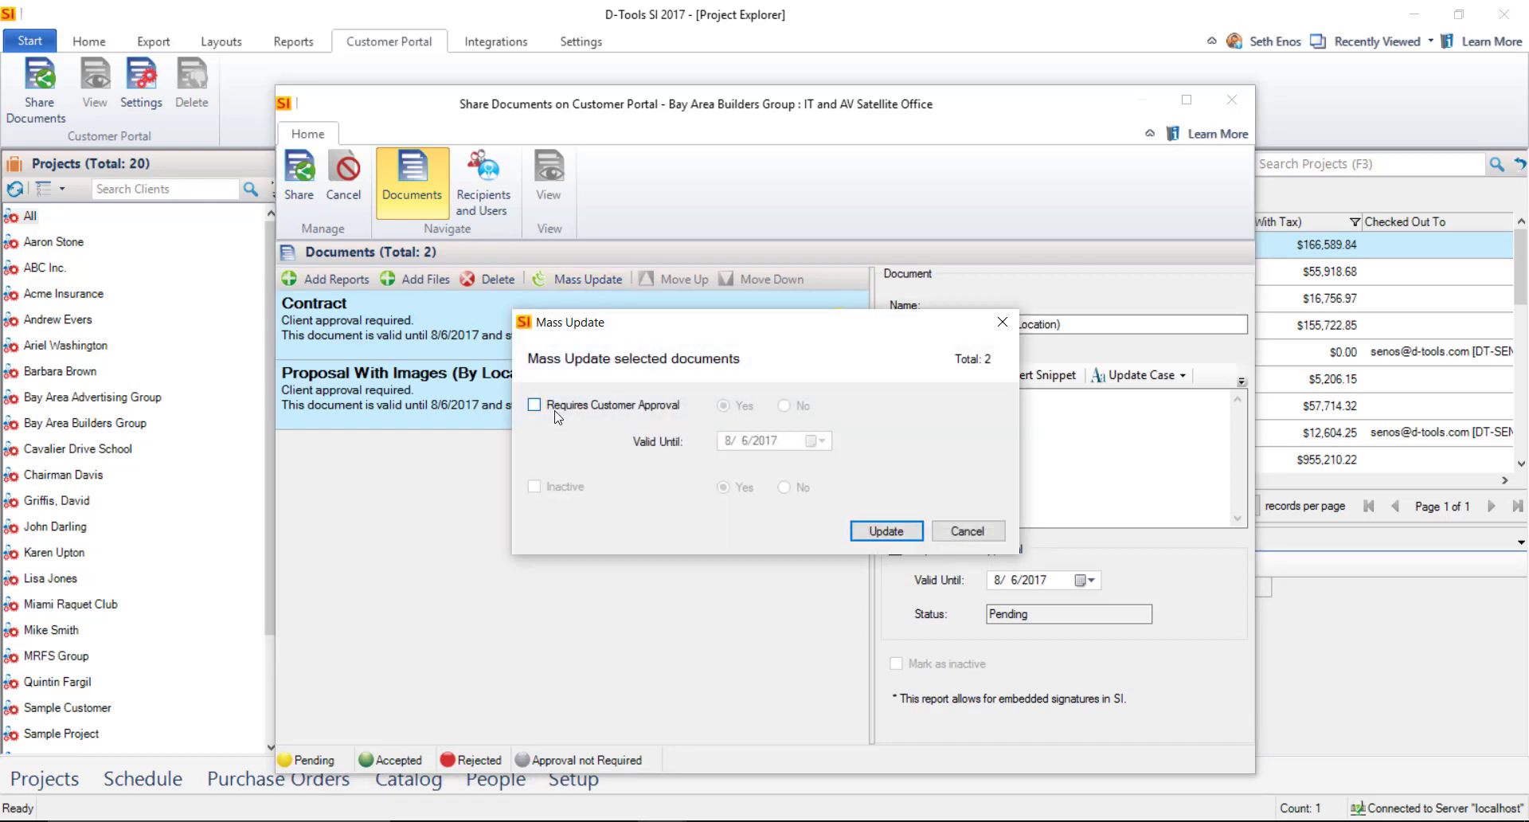
{"action": "left_click", "coordinate": [534, 405]}
{"action": "key", "text": "Tab"}
{"action": "key", "text": "Return"}
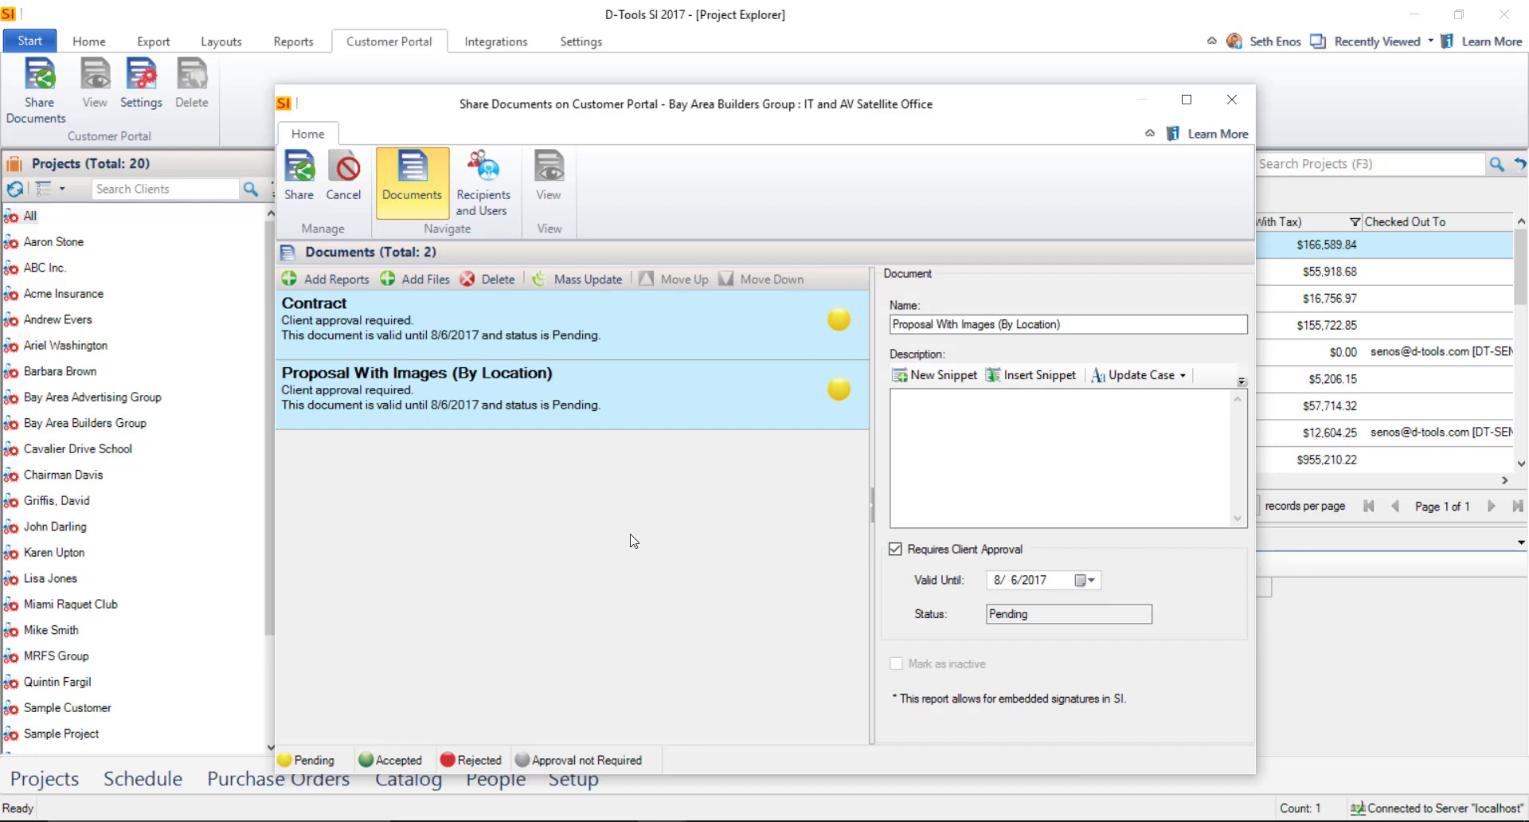
- Select the Contract document and check its Valid Until date, leaving it unchanged
{"action": "left_click", "coordinate": [478, 319]}
{"action": "left_click", "coordinate": [480, 338]}
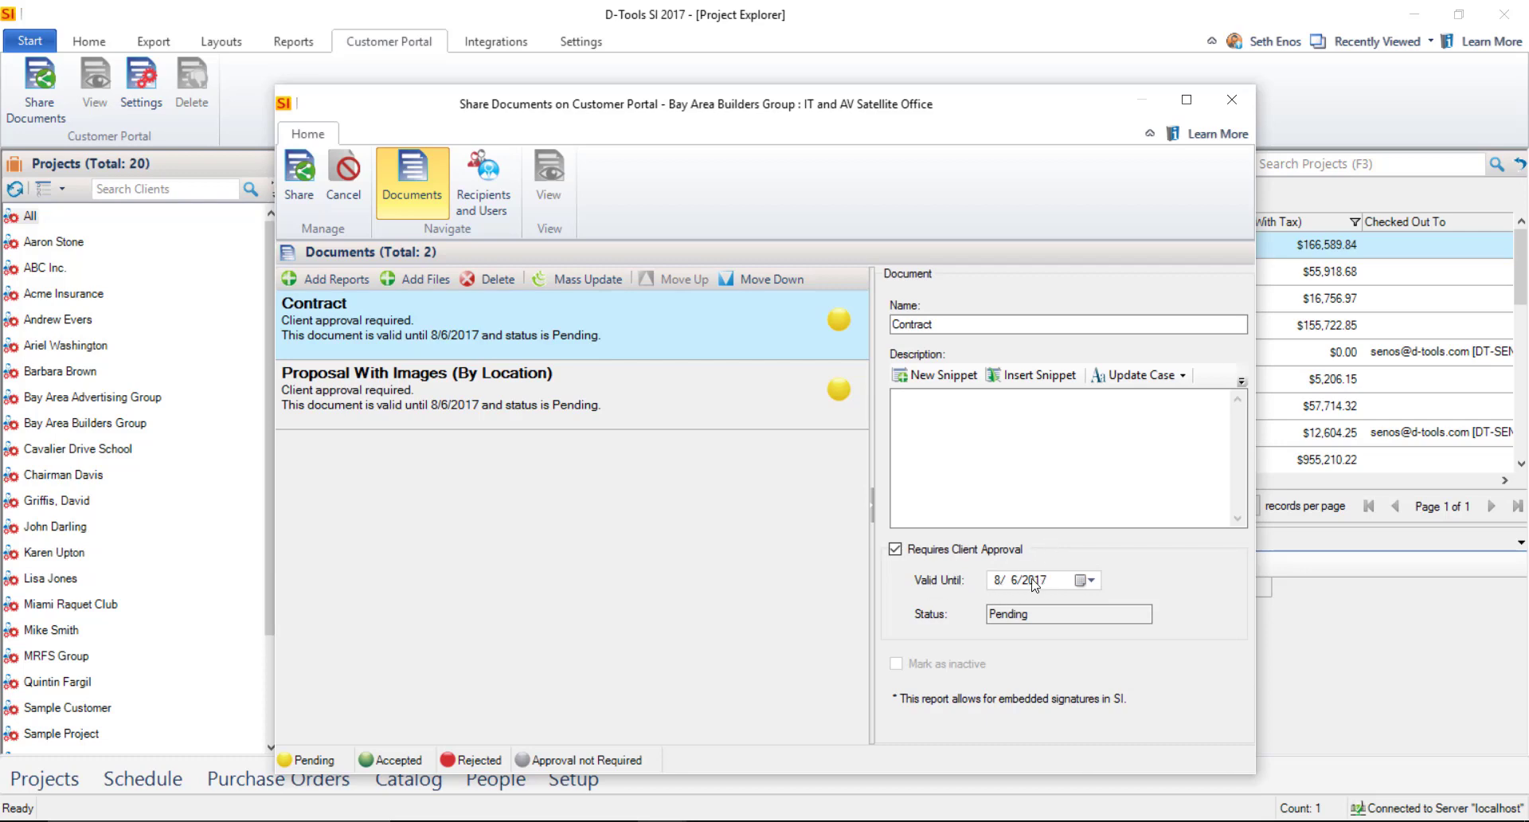
{"action": "left_click", "coordinate": [1085, 579]}
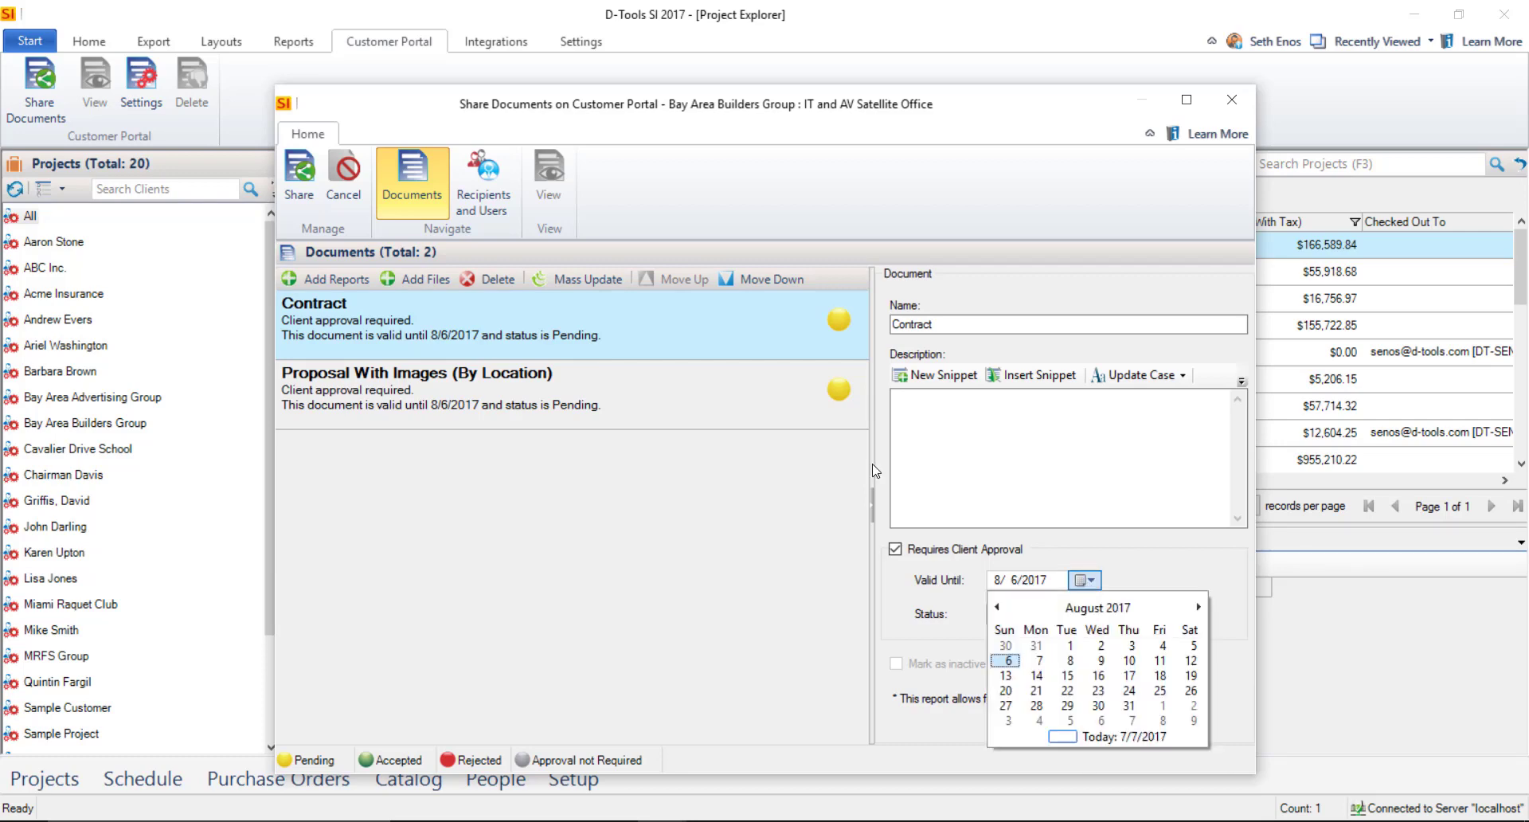
{"action": "left_click", "coordinate": [1087, 580]}
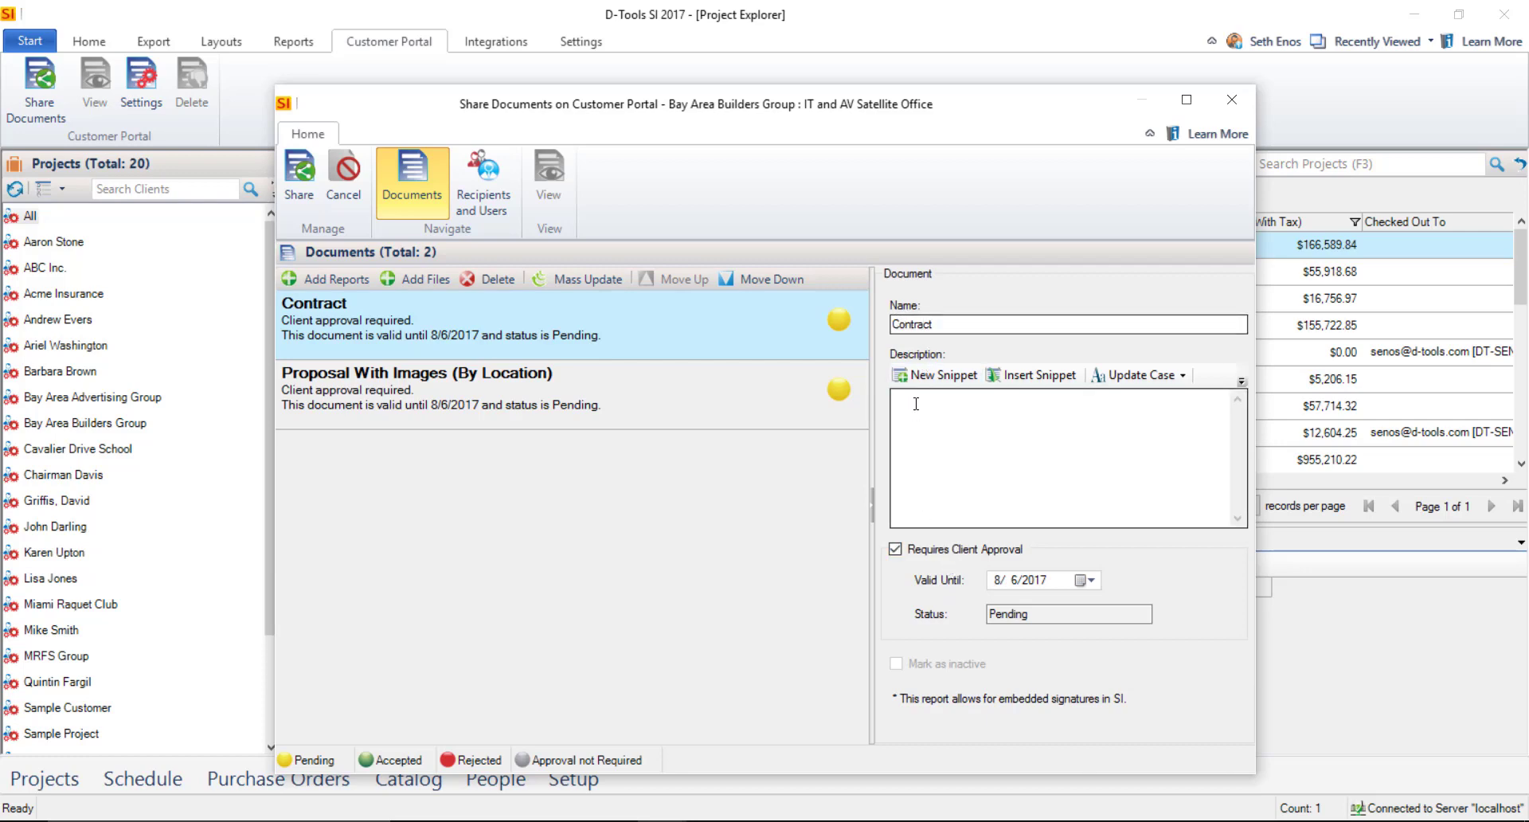
- Paste a description of the latest additions from the last meeting for the Proposal With Images document
{"action": "left_click", "coordinate": [516, 415]}
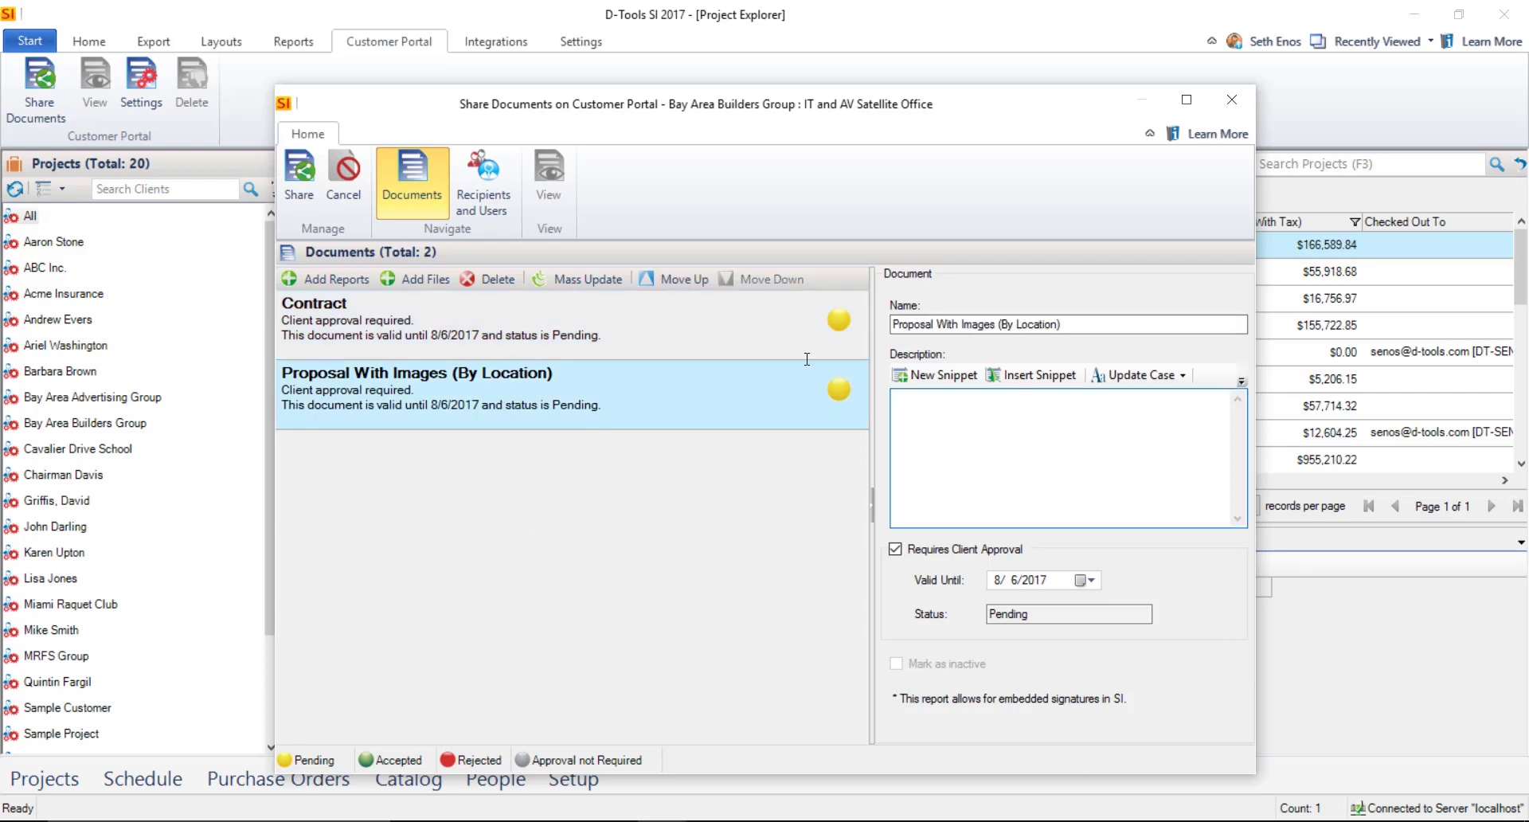
{"action": "left_click", "coordinate": [991, 452]}
{"action": "type", "text": "This proposal has the latest additions per our last meeting."}
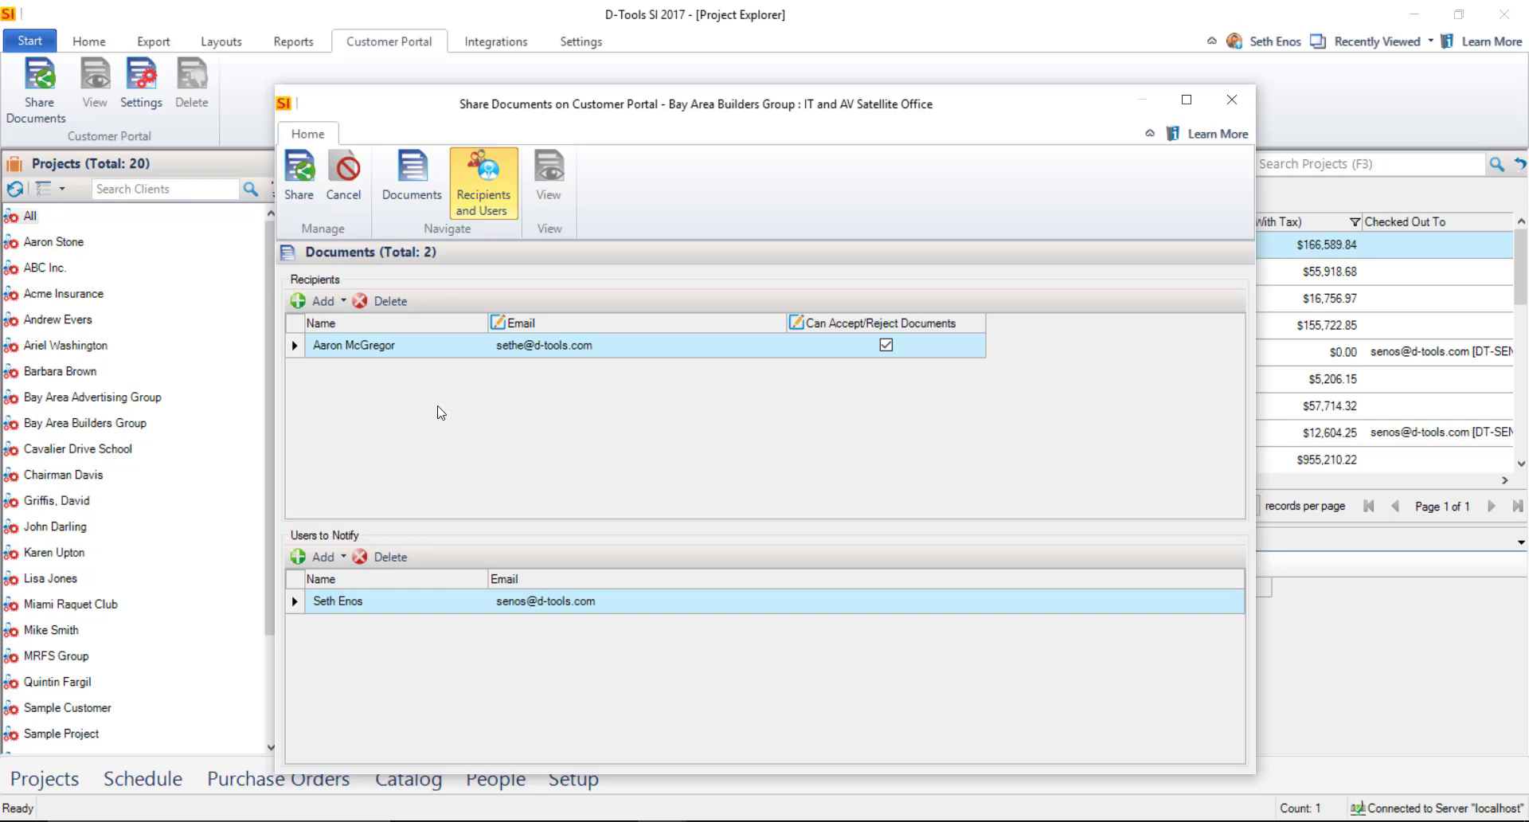
- Add the customer contact as a recipient allowed to accept or reject documents
{"action": "left_click", "coordinate": [334, 303]}
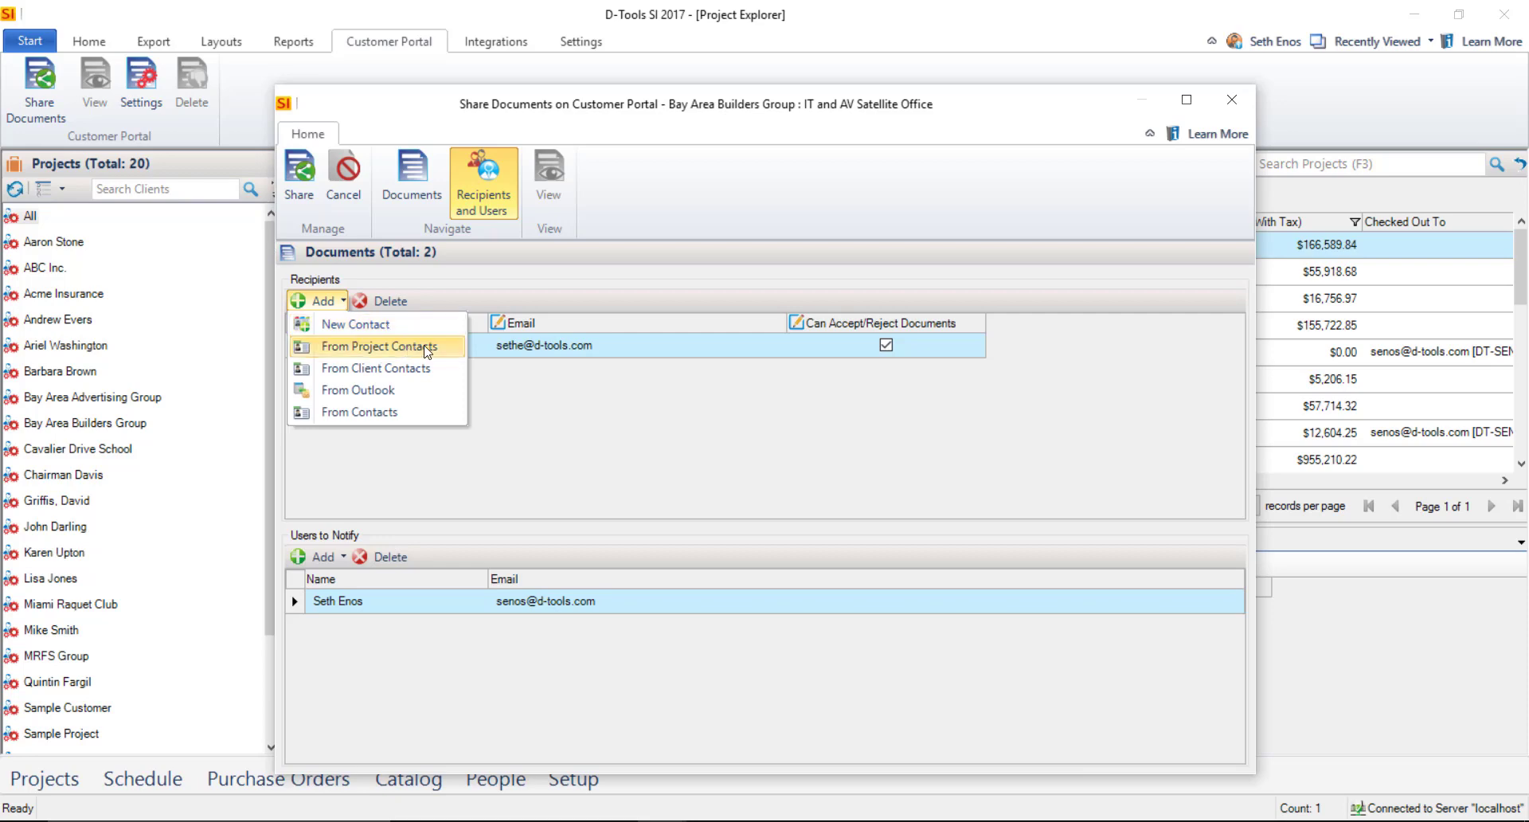
{"action": "left_click", "coordinate": [403, 397]}
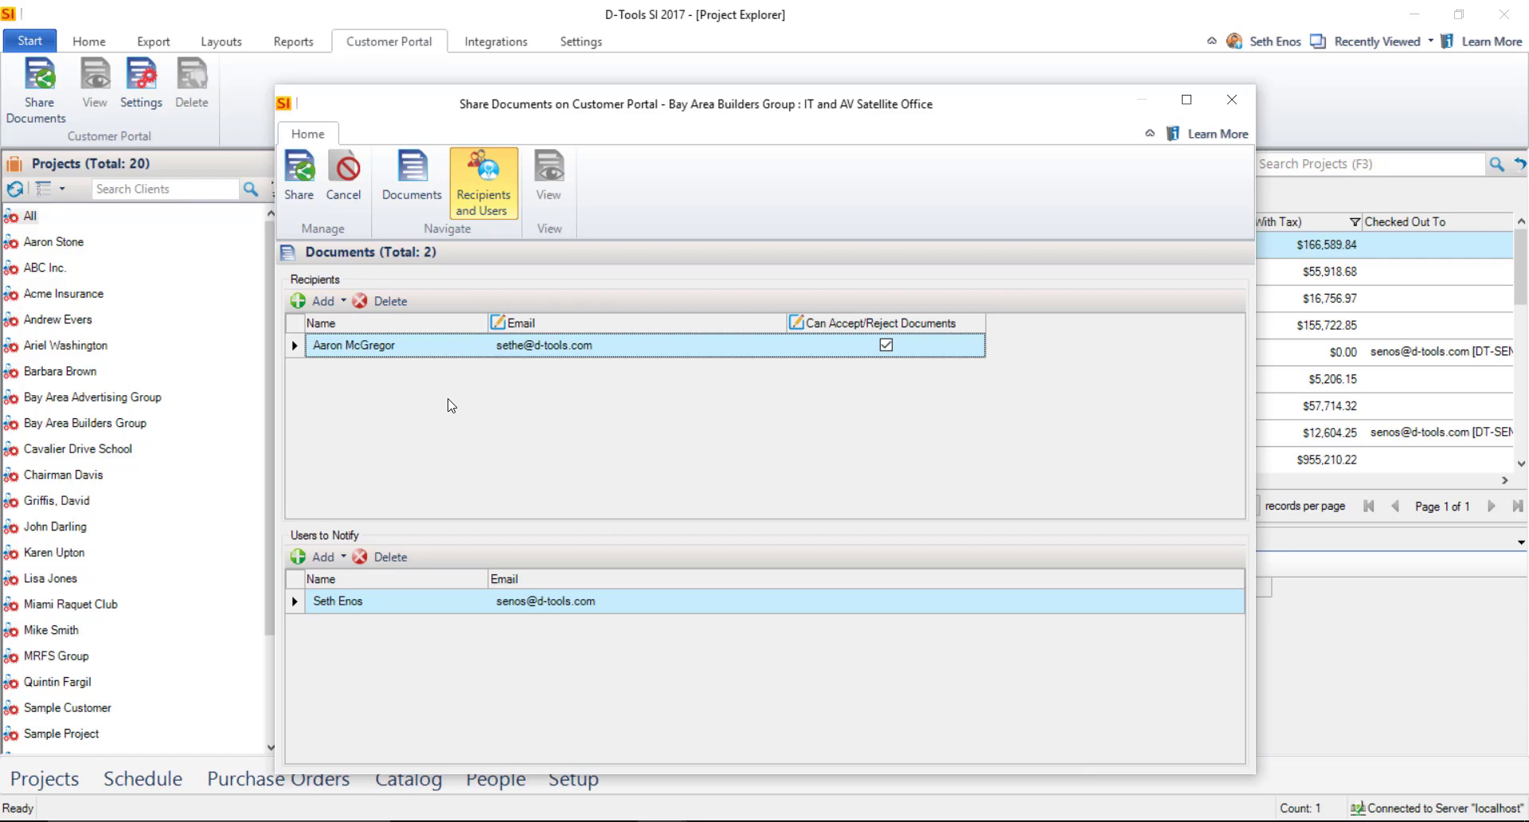
{"action": "left_click", "coordinate": [886, 343]}
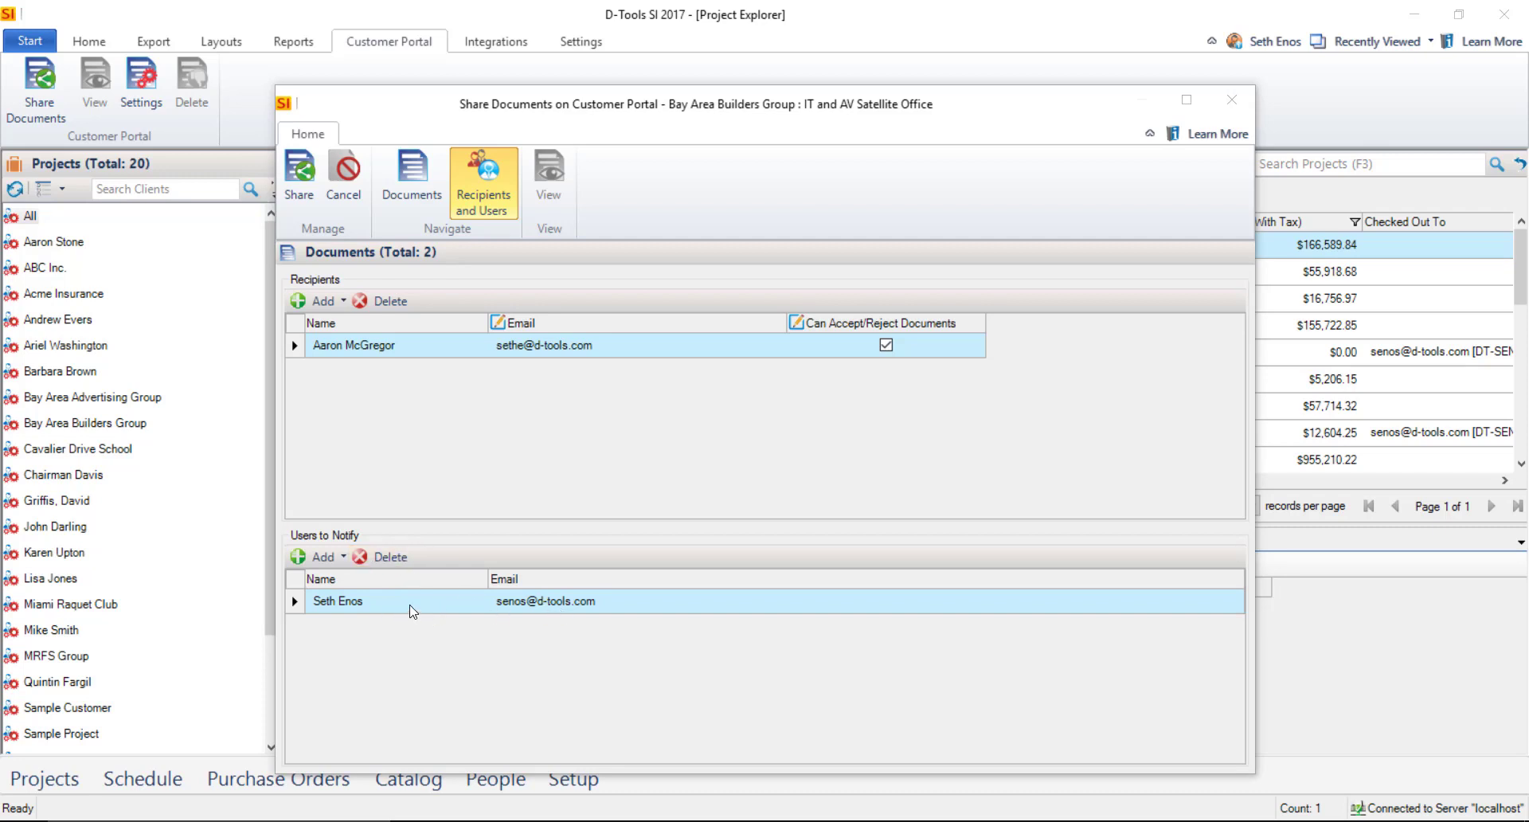
- Look for a staff user to notify, then close the user list without changes
{"action": "left_click", "coordinate": [341, 558]}
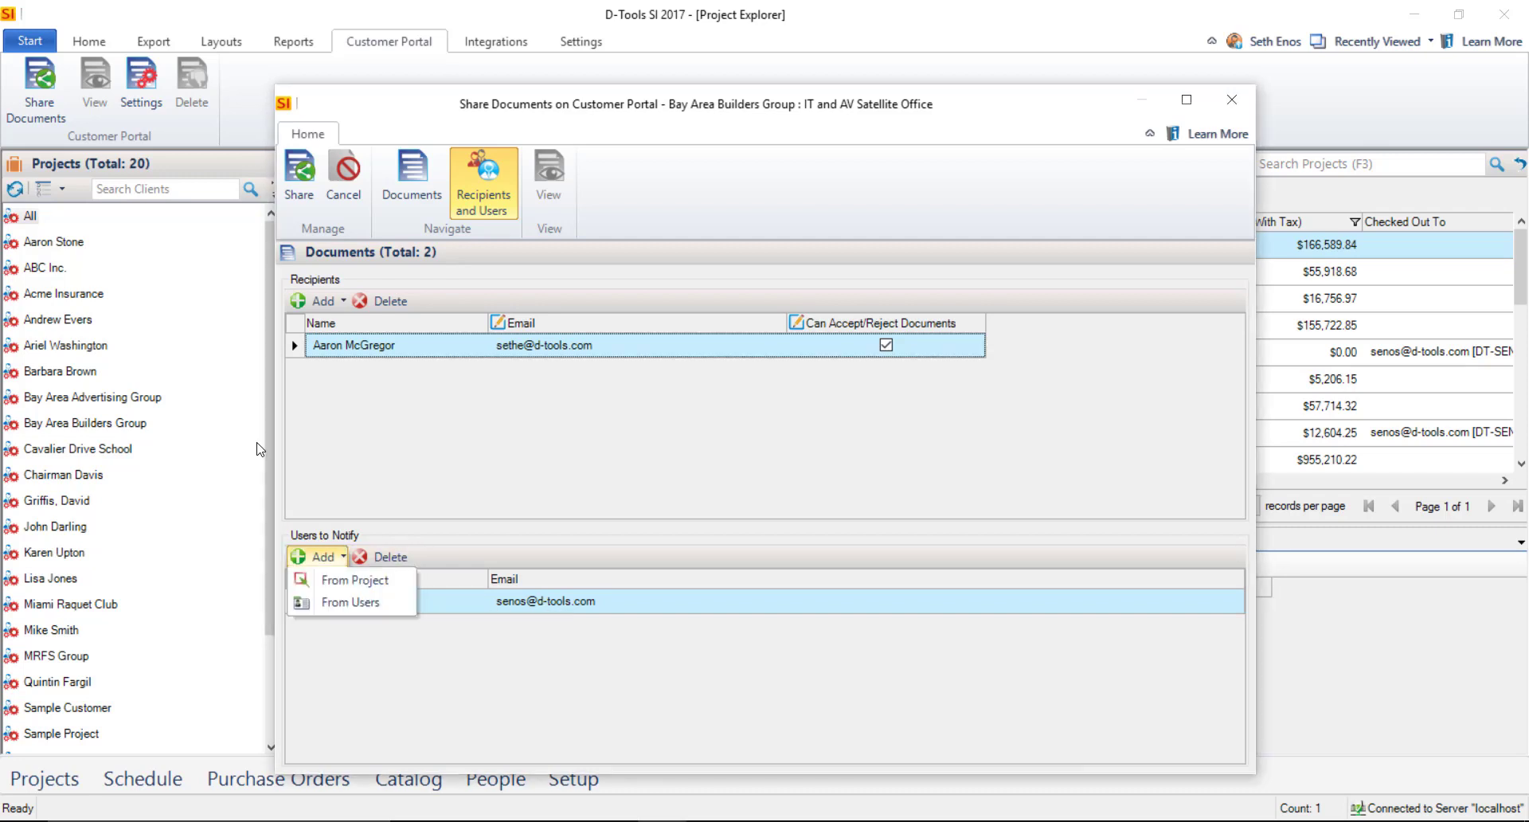
{"action": "left_click", "coordinate": [359, 603]}
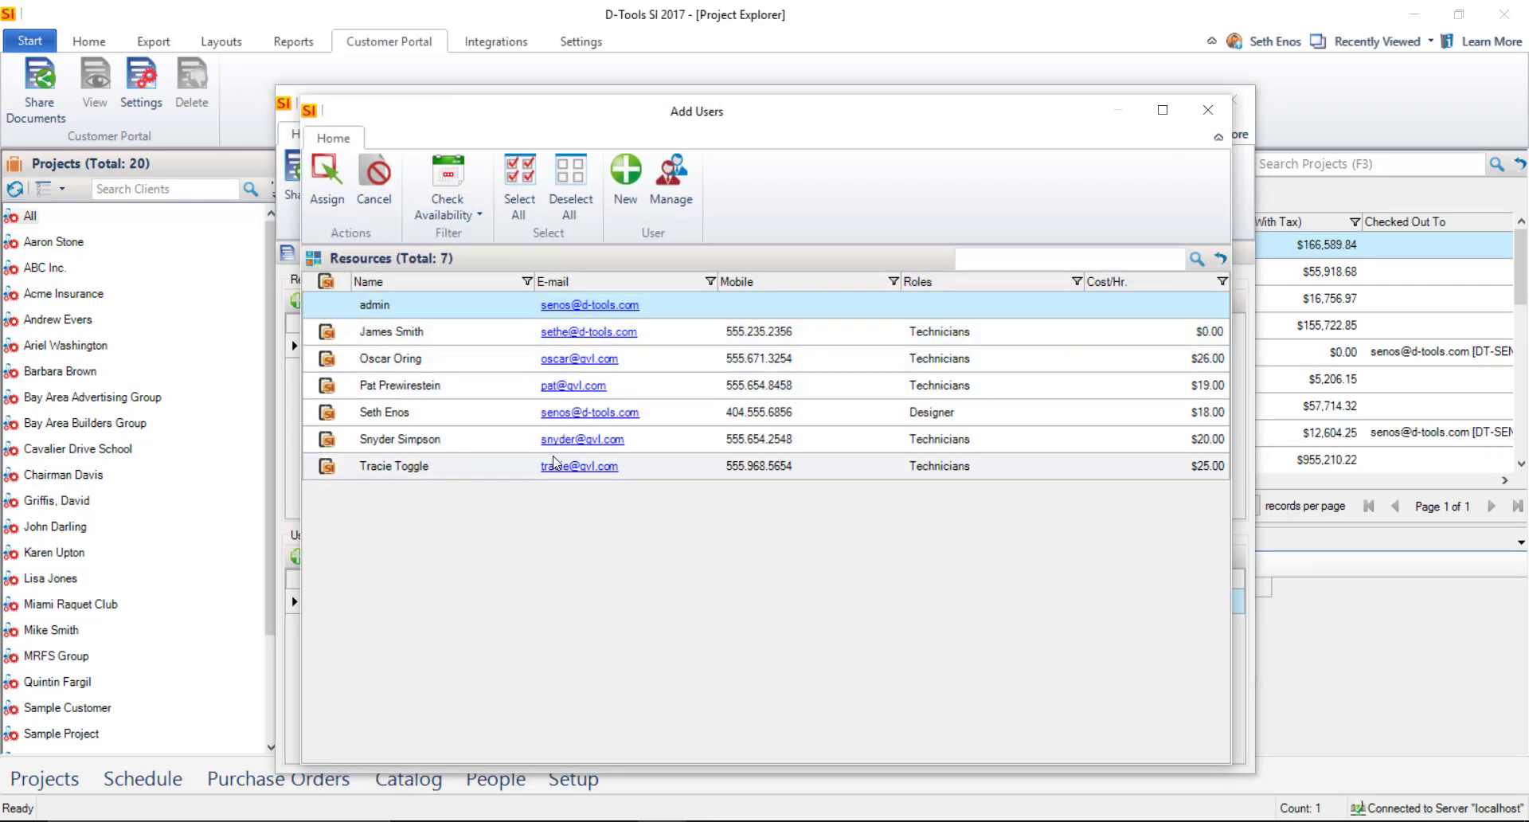
{"action": "left_click", "coordinate": [1208, 110]}
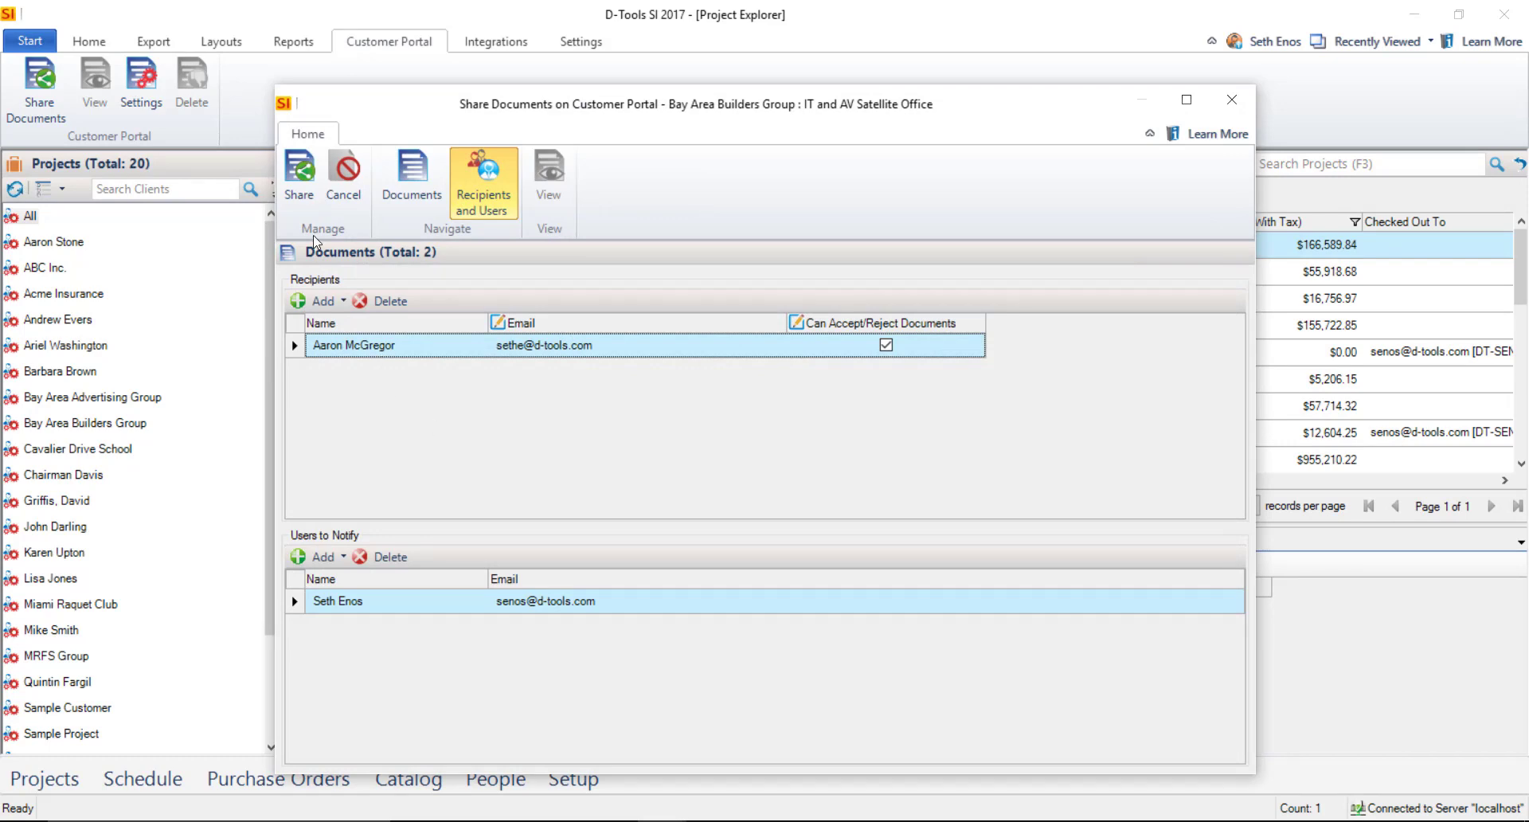
- Share both documents with a message asking to review the Equipment Closet configuration on page three
{"action": "left_click", "coordinate": [299, 190]}
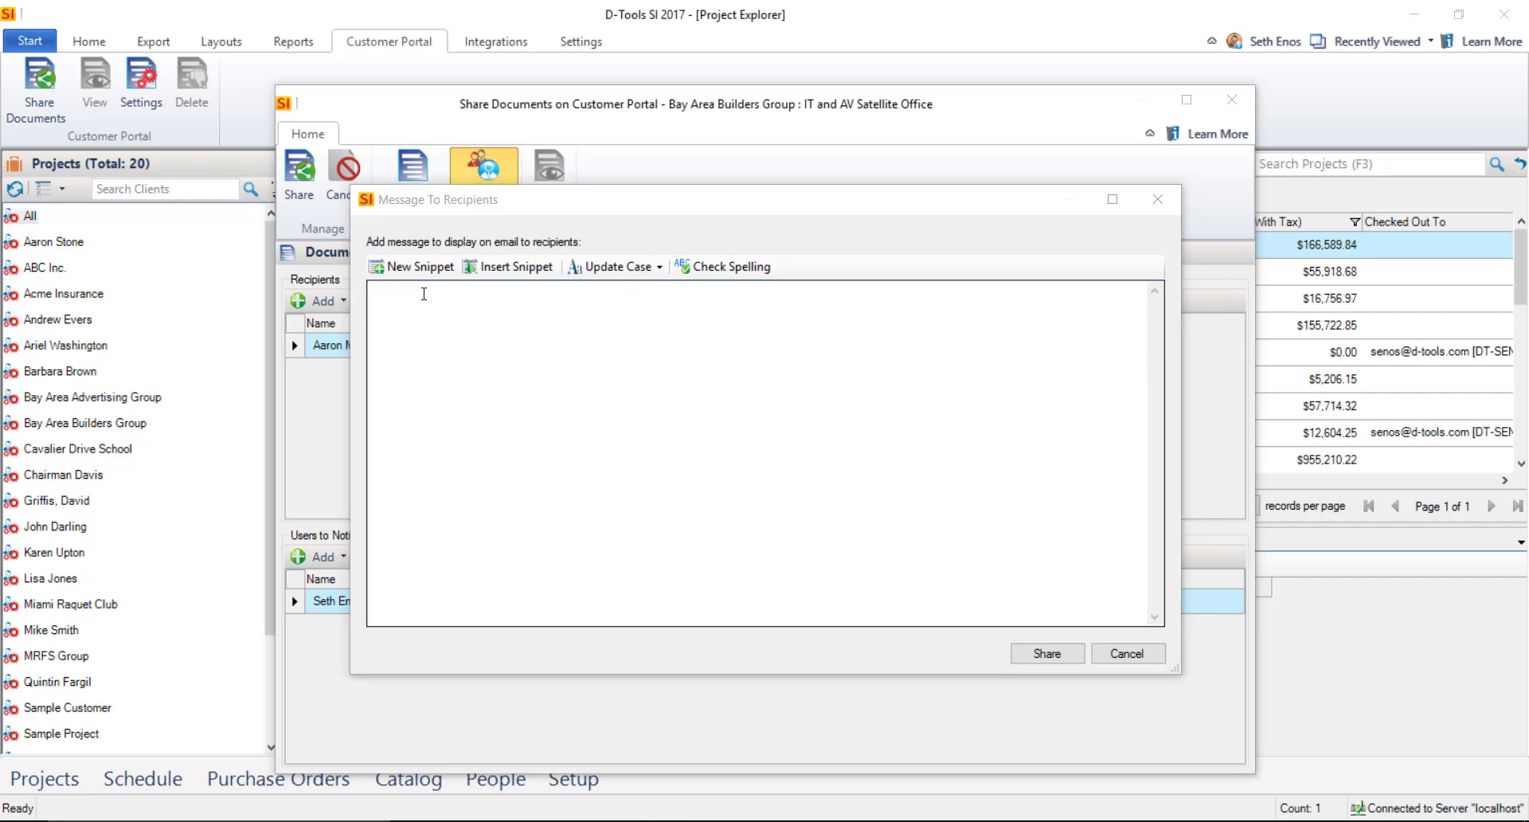
{"action": "type", "text": "Please review your proposal, primarily the Equipment Closet configuration on page three."}
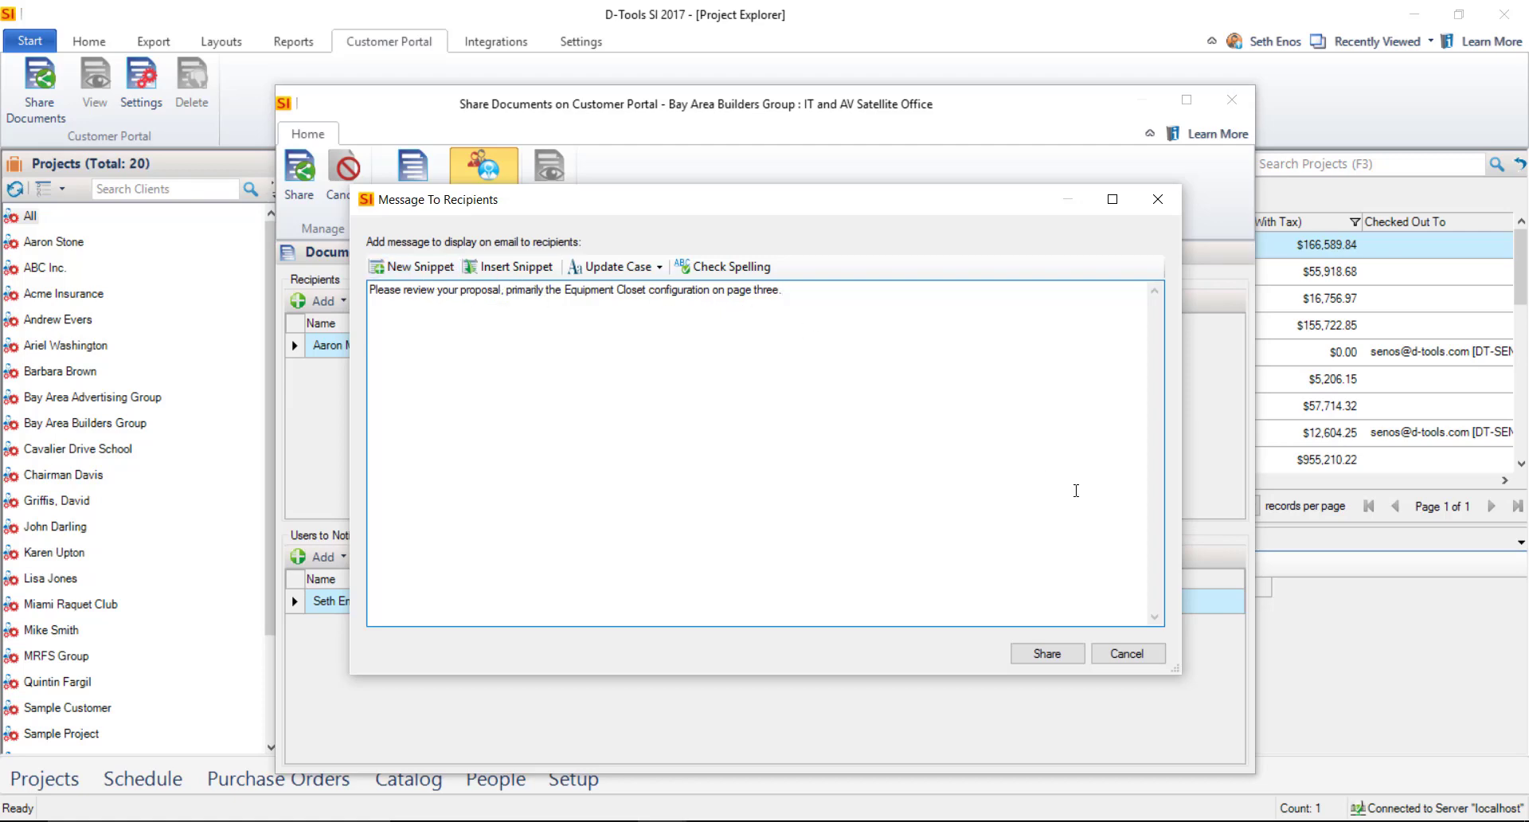
{"action": "left_click", "coordinate": [1050, 653]}
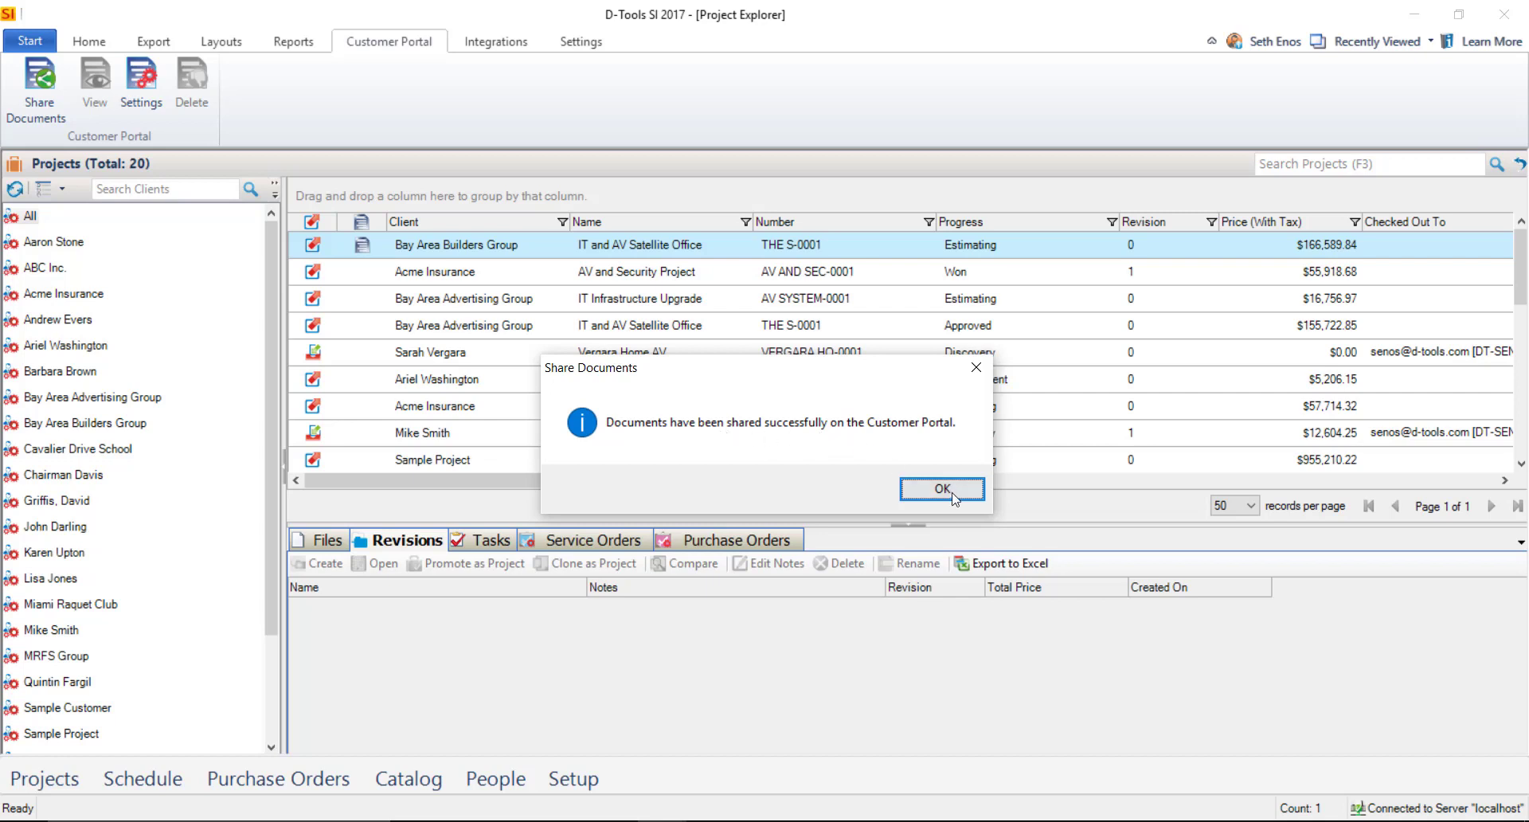
- Dismiss the 'Documents have been shared successfully' message
{"action": "key", "text": "Return"}
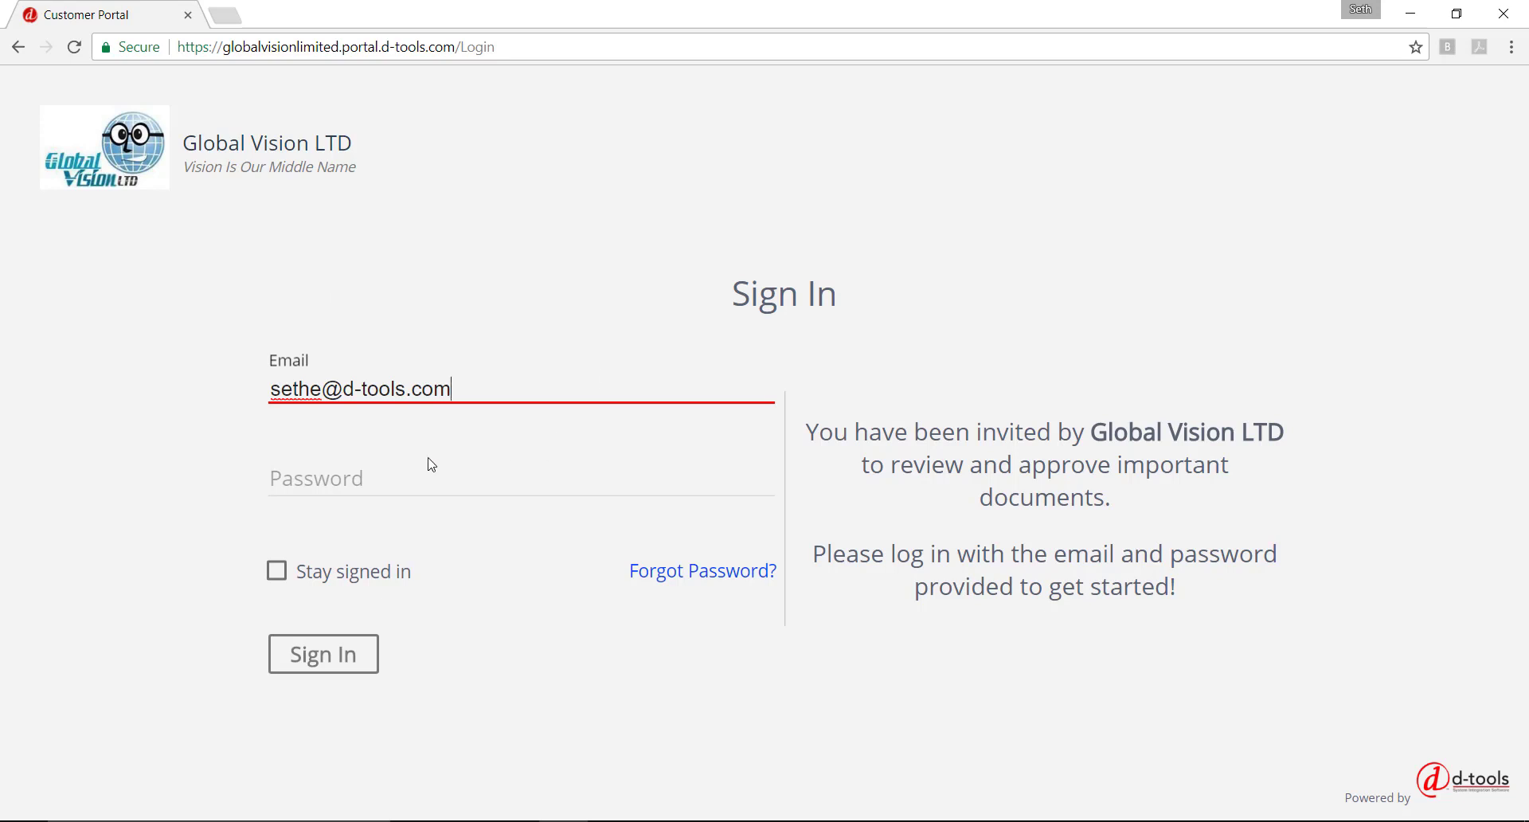
- Enter the account password and sign in to the customer portal
{"action": "left_click", "coordinate": [384, 478]}
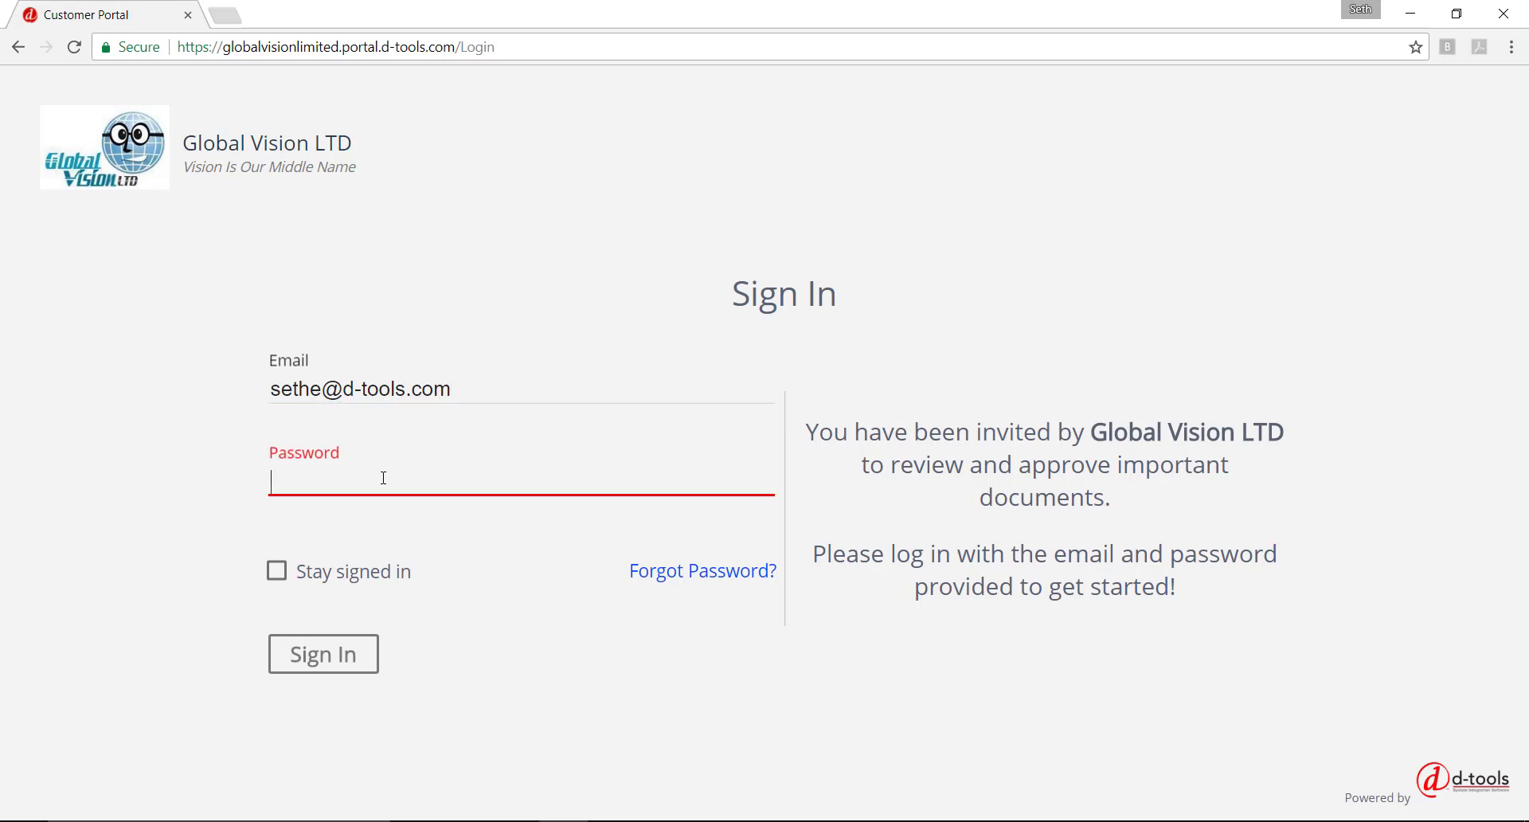
{"action": "type", "text": "********"}
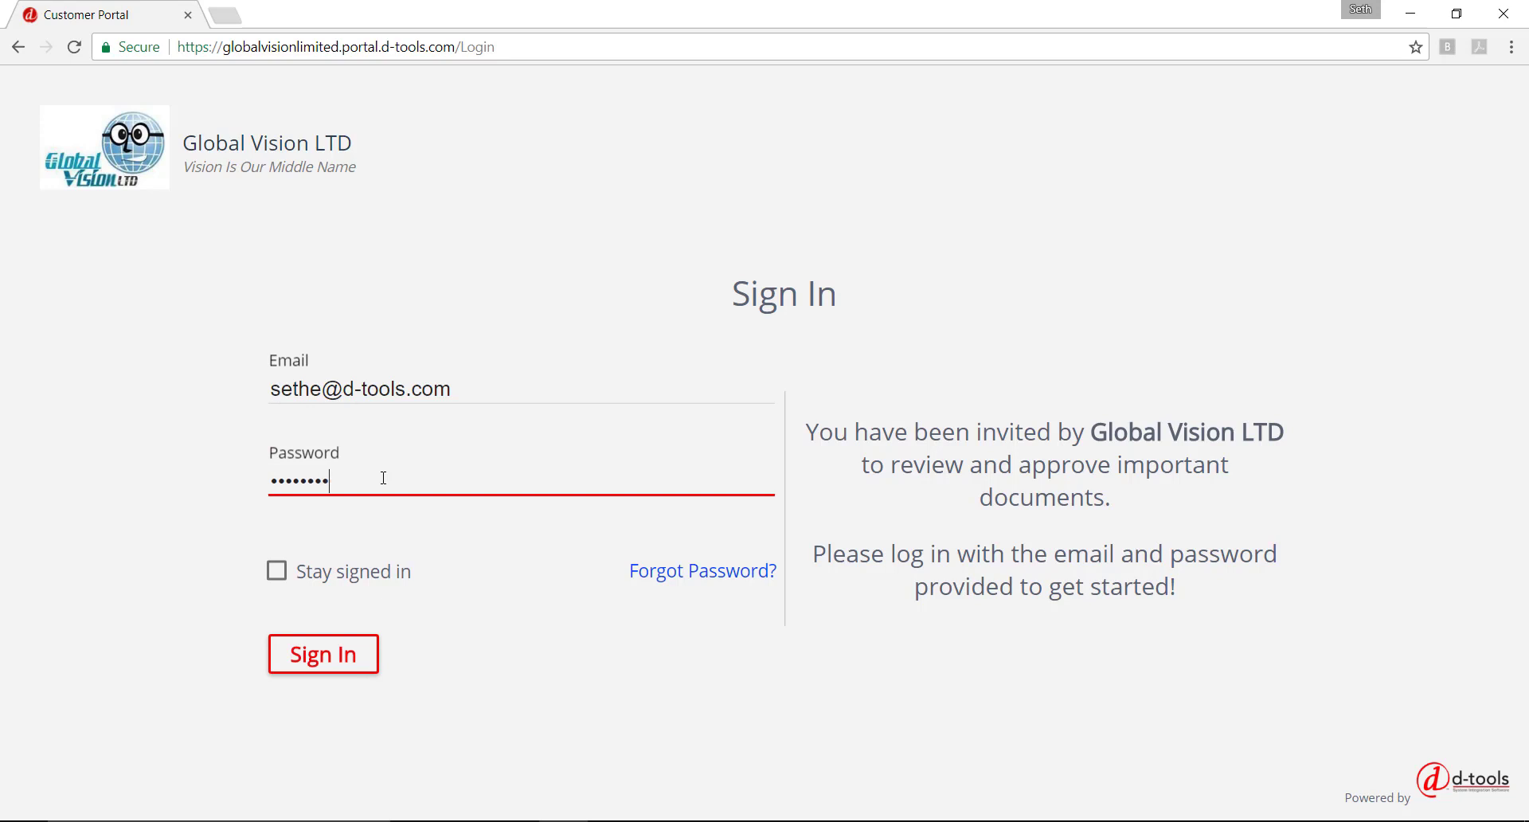
{"action": "type", "text": "*"}
{"action": "key", "text": "Return"}
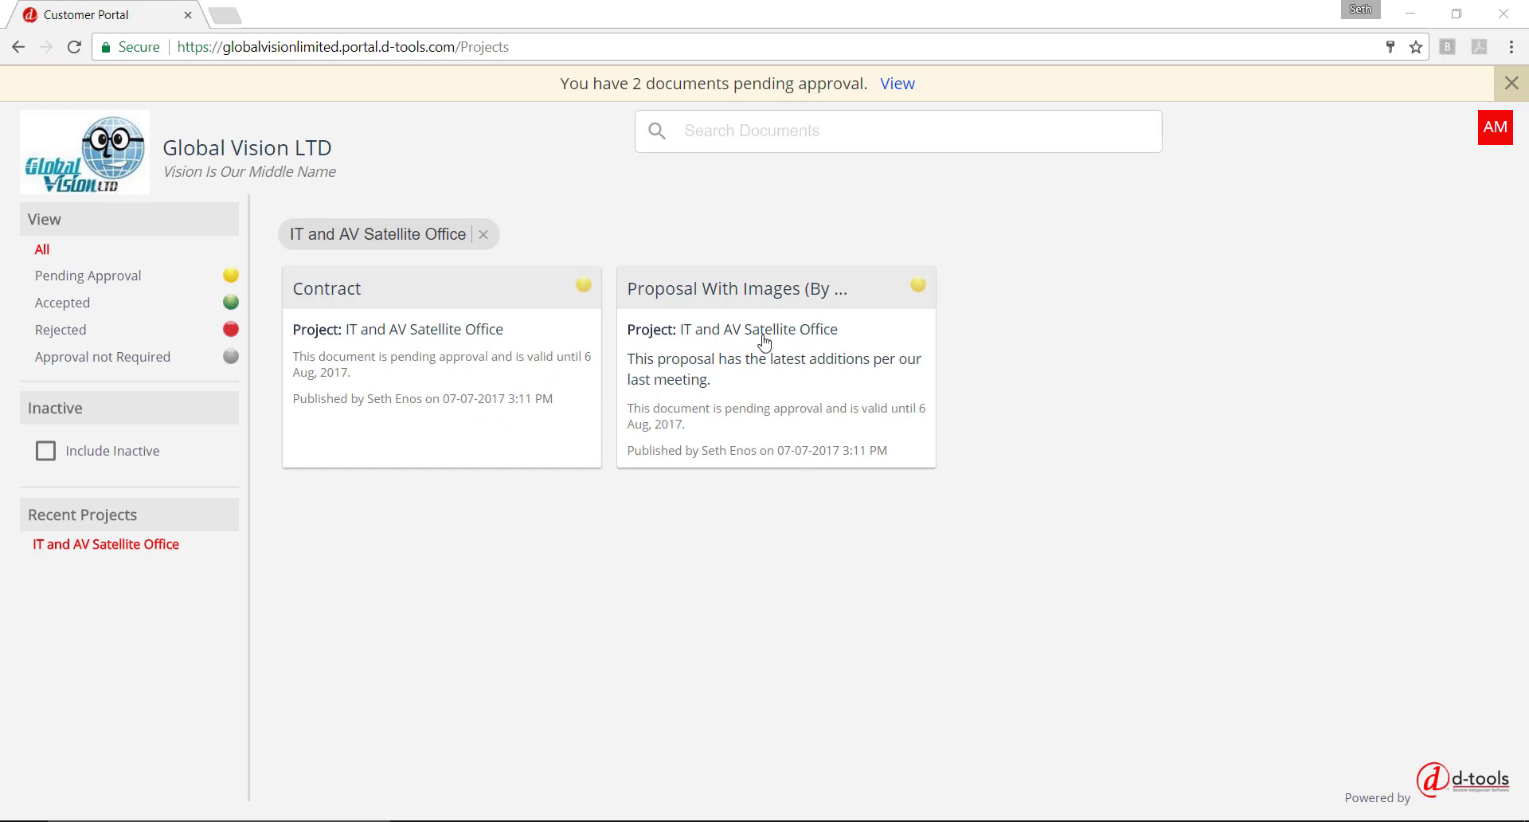
- Open the IT and AV Satellite Office proposal with Proposal With Images (By Location) as the shown document
{"action": "left_click", "coordinate": [781, 363]}
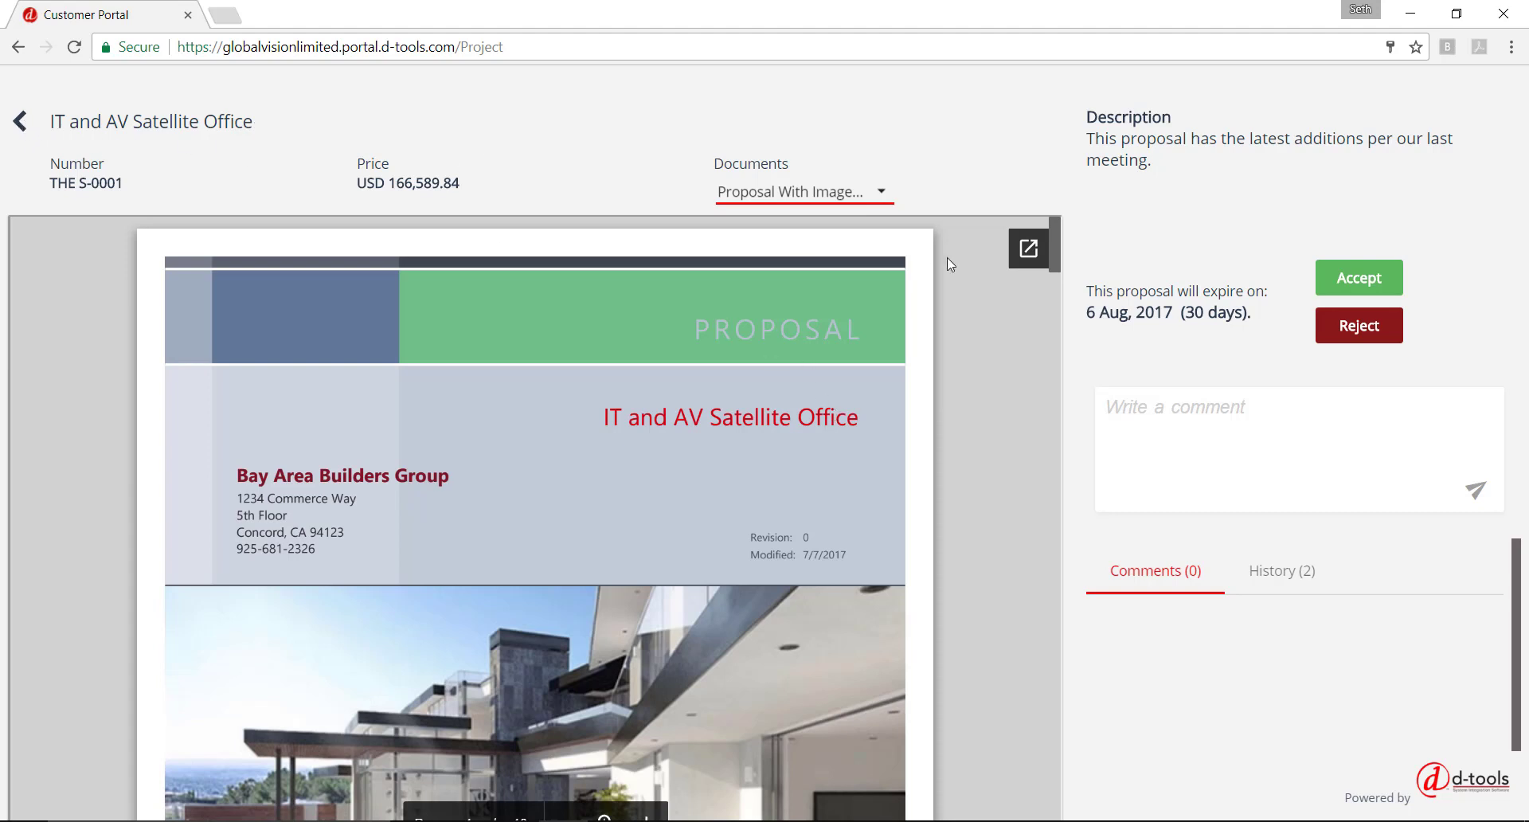
{"action": "left_click", "coordinate": [882, 199]}
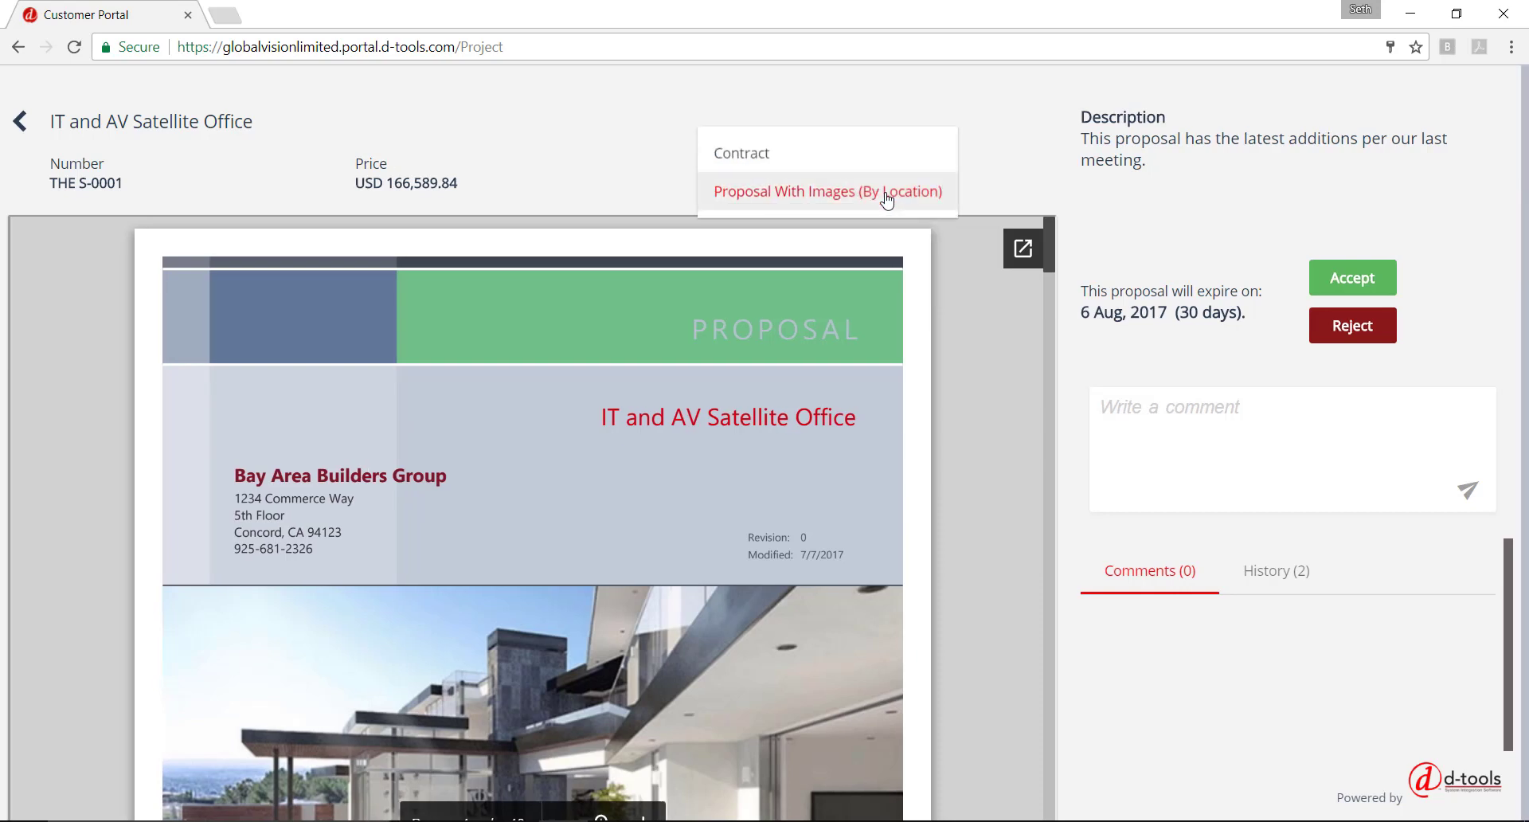
{"action": "left_click", "coordinate": [959, 297]}
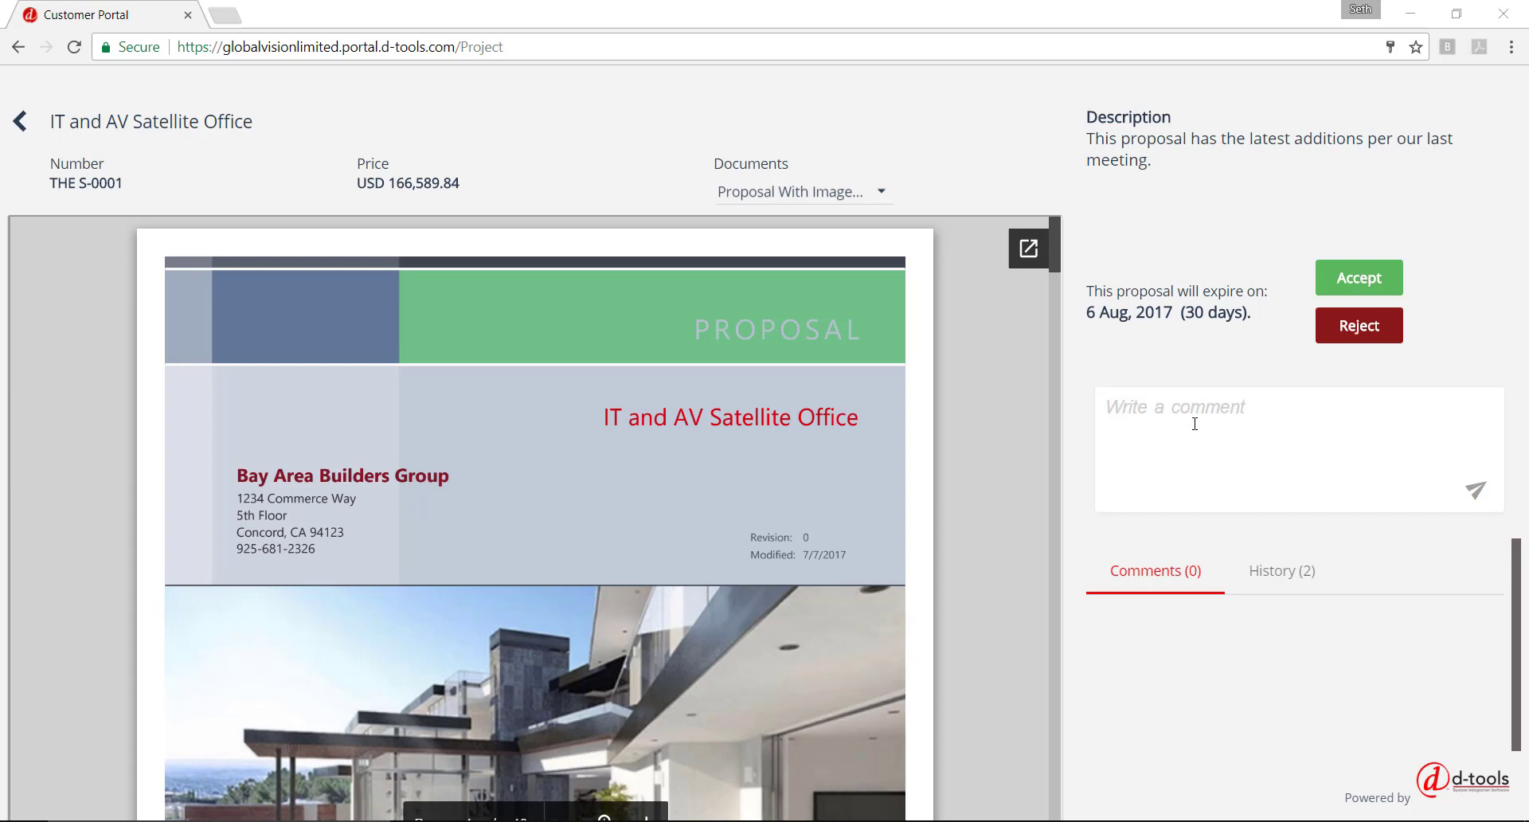
- Post the comment 'Please call me to discuss some potential changes.' and check the proposal's History
{"action": "left_click", "coordinate": [1130, 411]}
{"action": "type", "text": "Please call me to discuss some potential changes."}
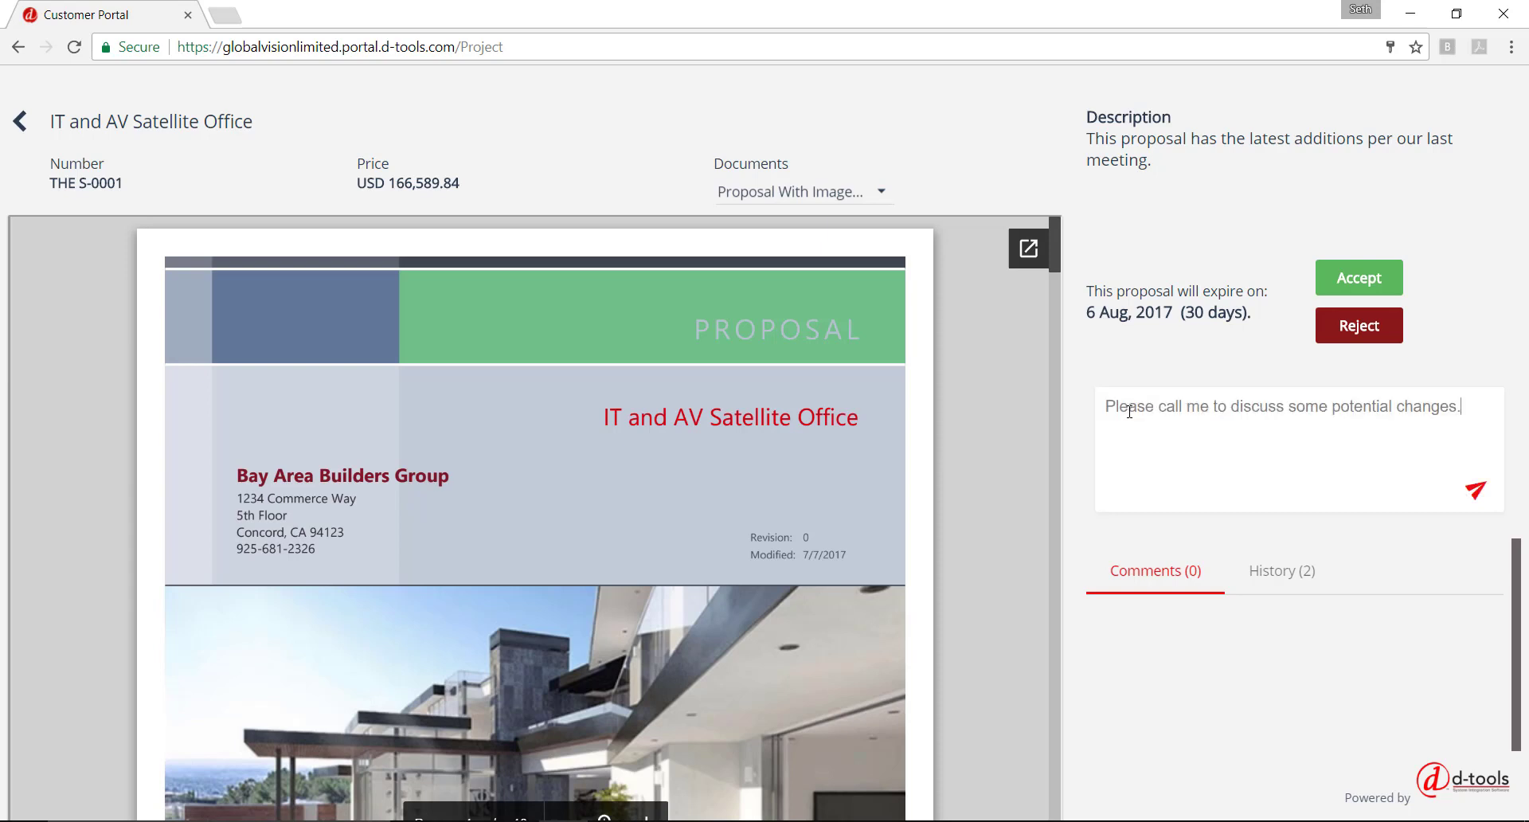
{"action": "left_click", "coordinate": [1476, 491]}
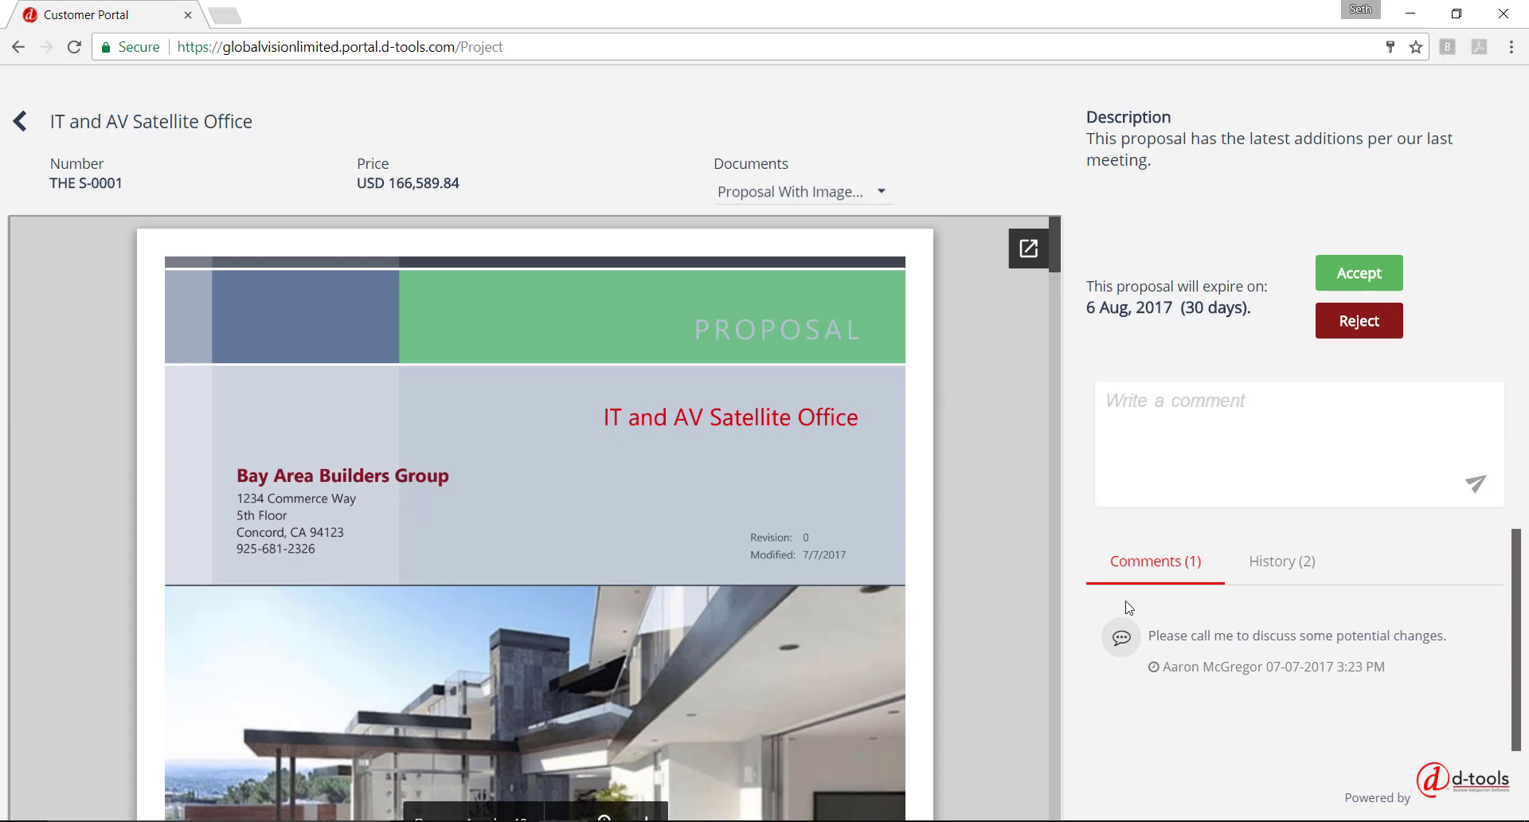
{"action": "left_click", "coordinate": [1292, 570]}
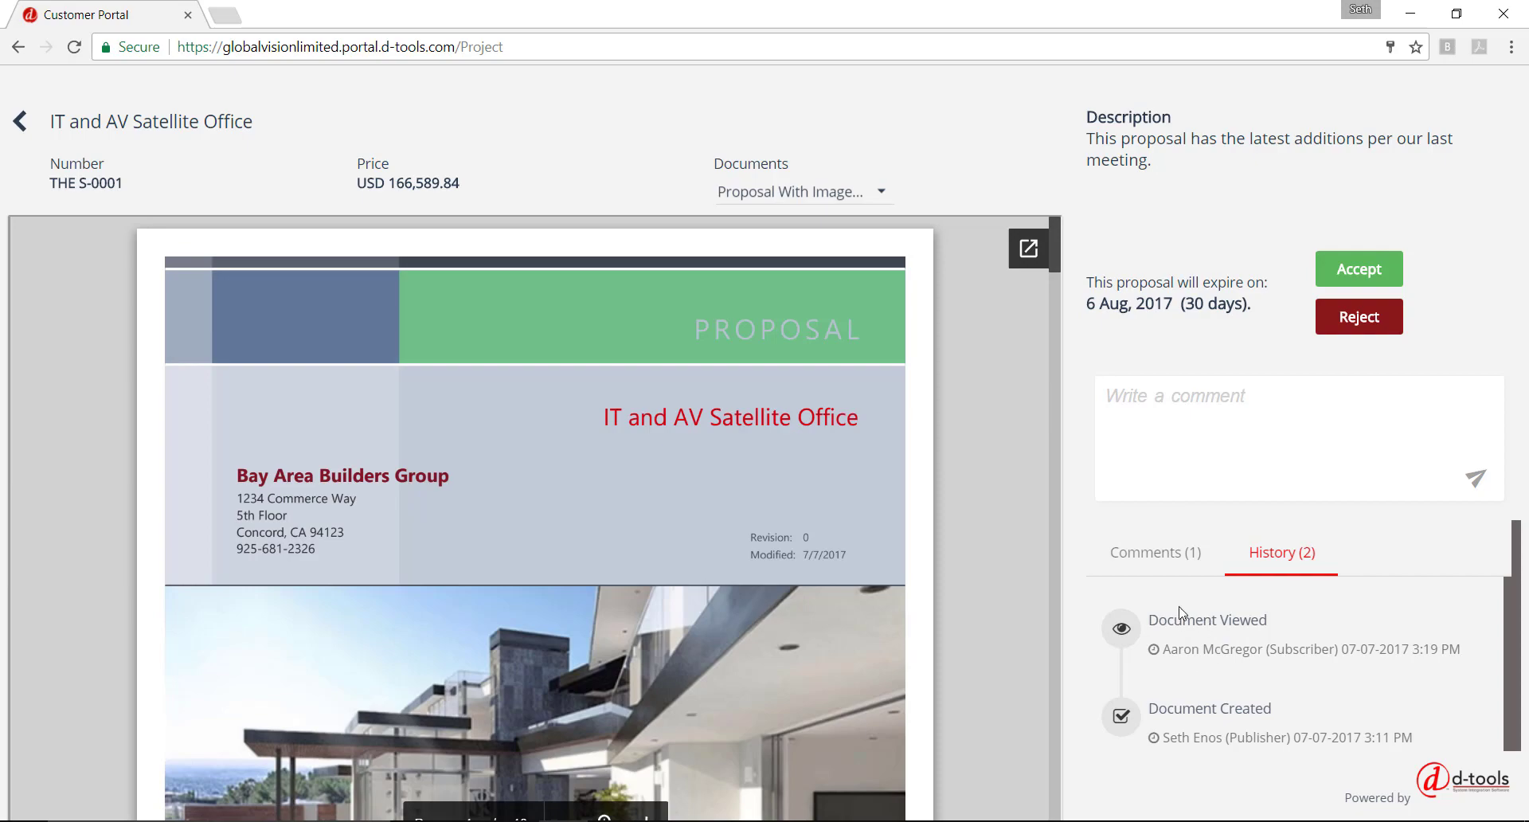
{"action": "left_click", "coordinate": [1155, 552]}
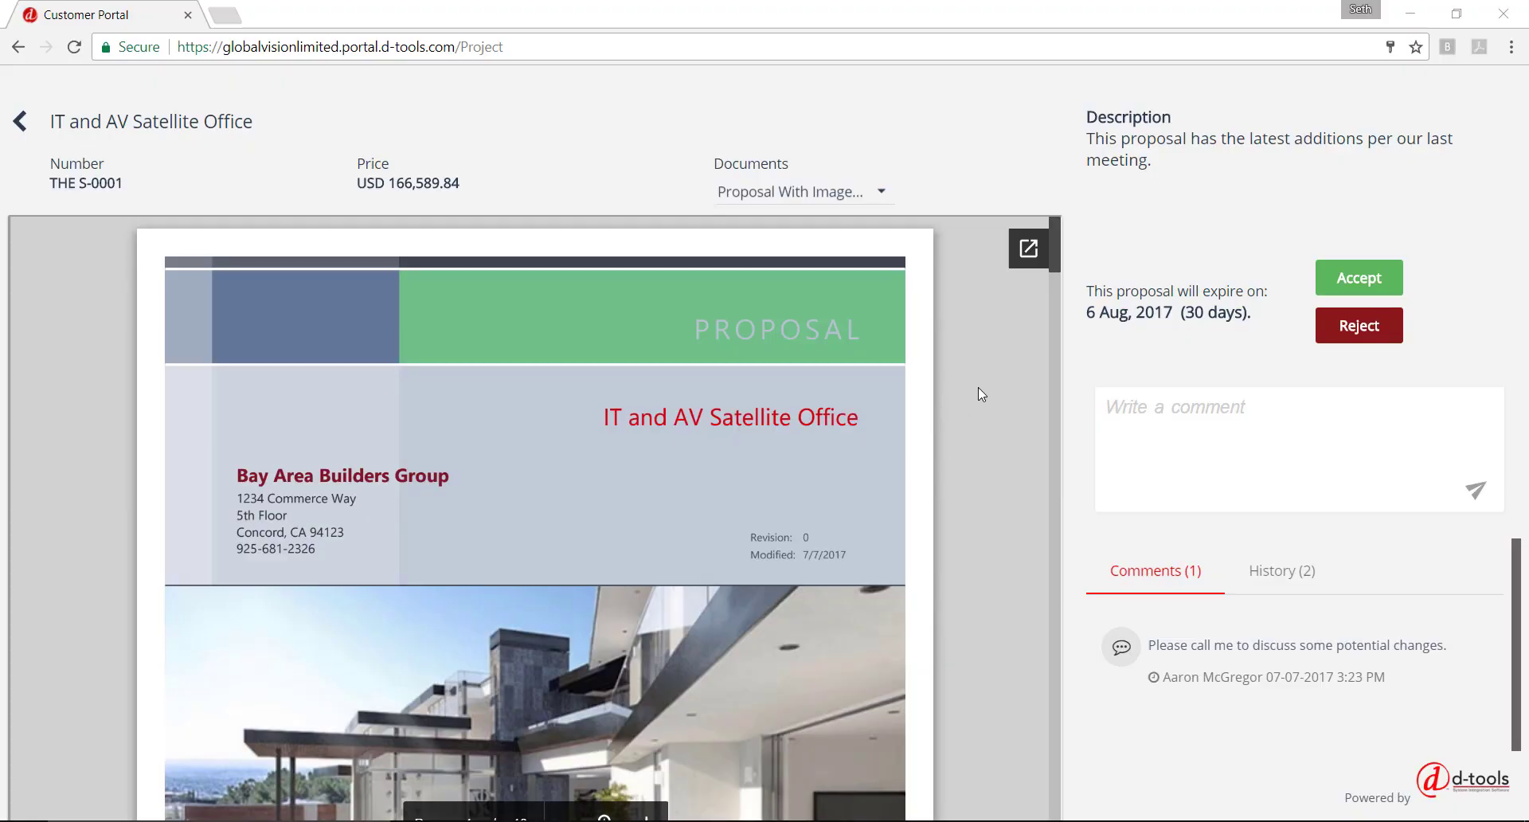
- Accept the proposal with the comment 'We are ready to move forward.' and a hand-drawn signature
{"action": "left_click", "coordinate": [1359, 281]}
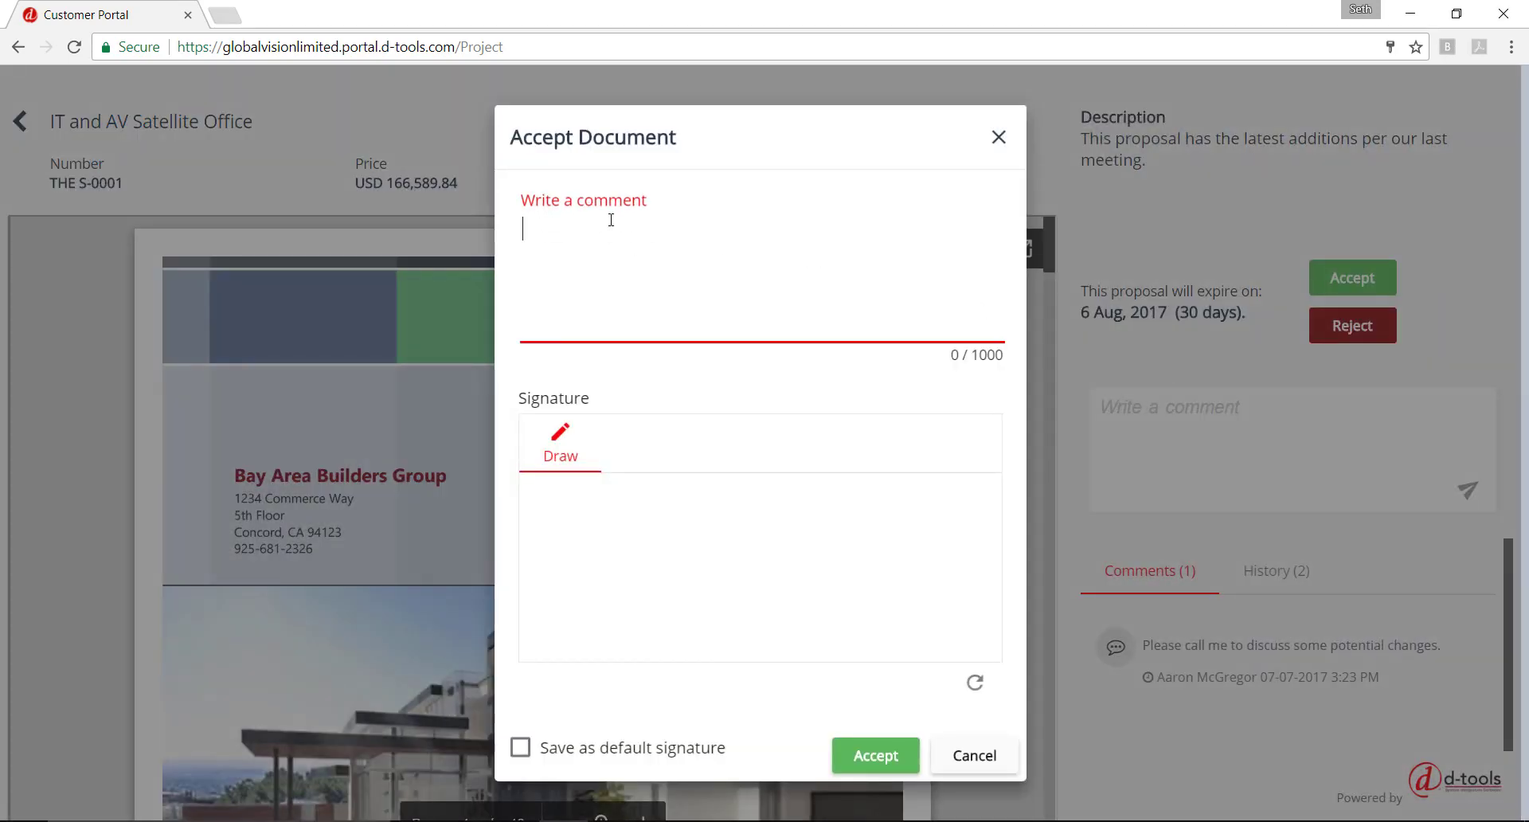
{"action": "type", "text": "We are ready to move forward."}
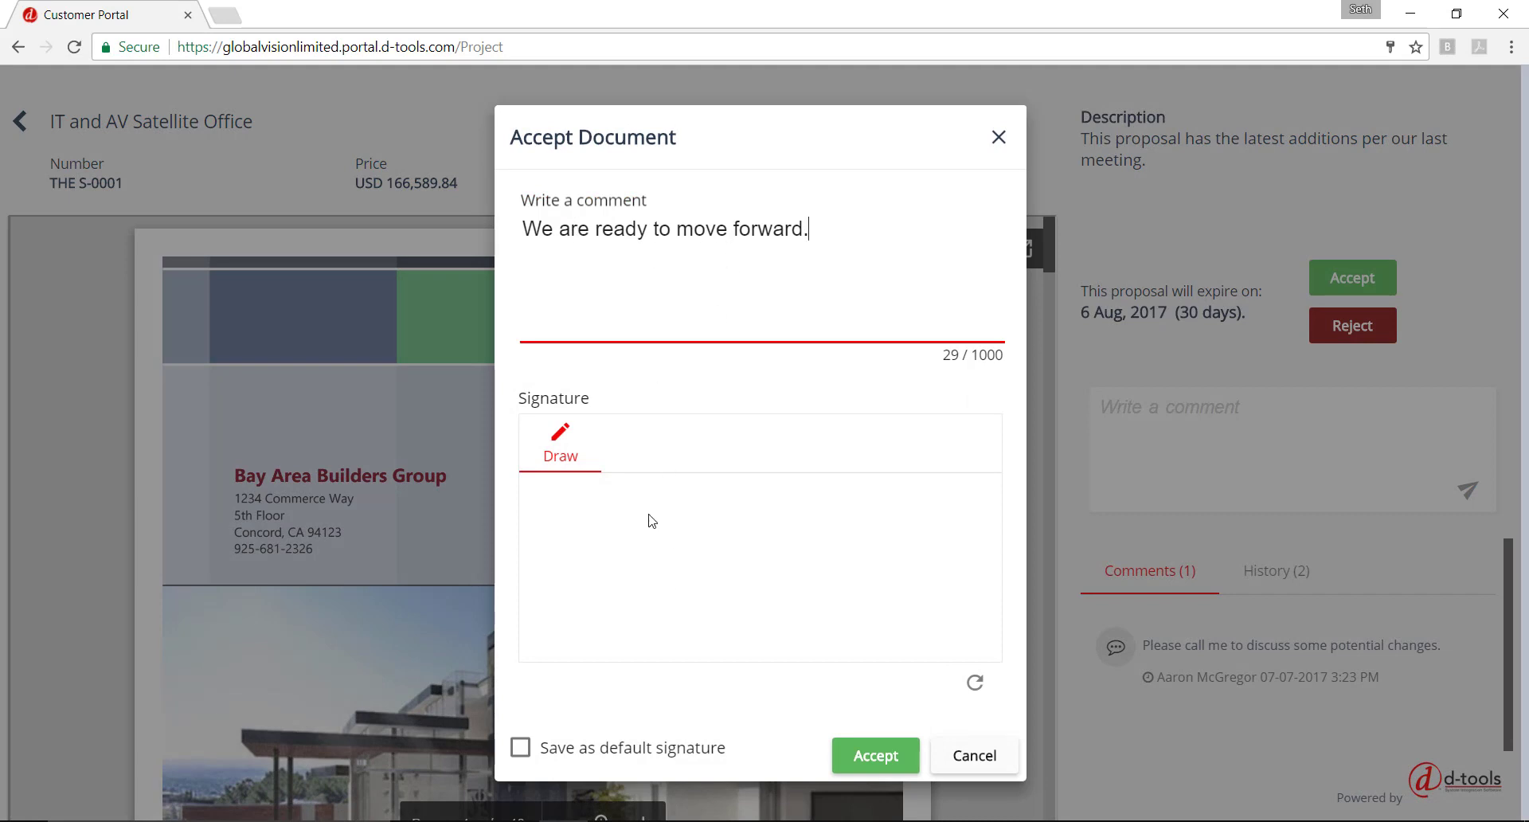
{"action": "left_click", "coordinate": [626, 591]}
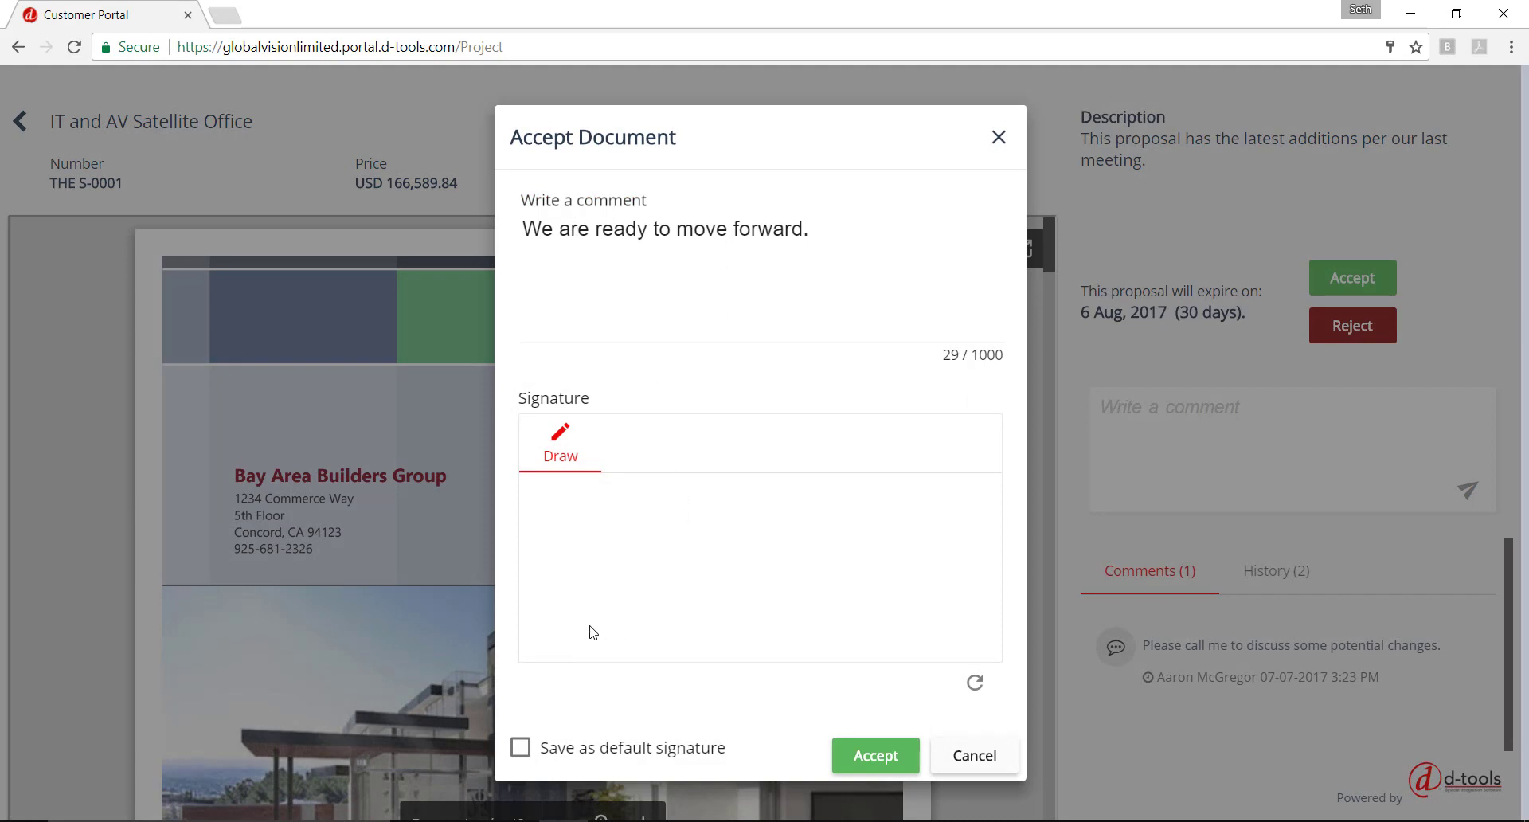
{"action": "mouse_move", "coordinate": [618, 511]}
{"action": "left_mouse_down"}
{"action": "mouse_move", "coordinate": [570, 613]}
{"action": "mouse_move", "coordinate": [654, 610]}
{"action": "mouse_move", "coordinate": [647, 593]}
{"action": "left_mouse_up"}
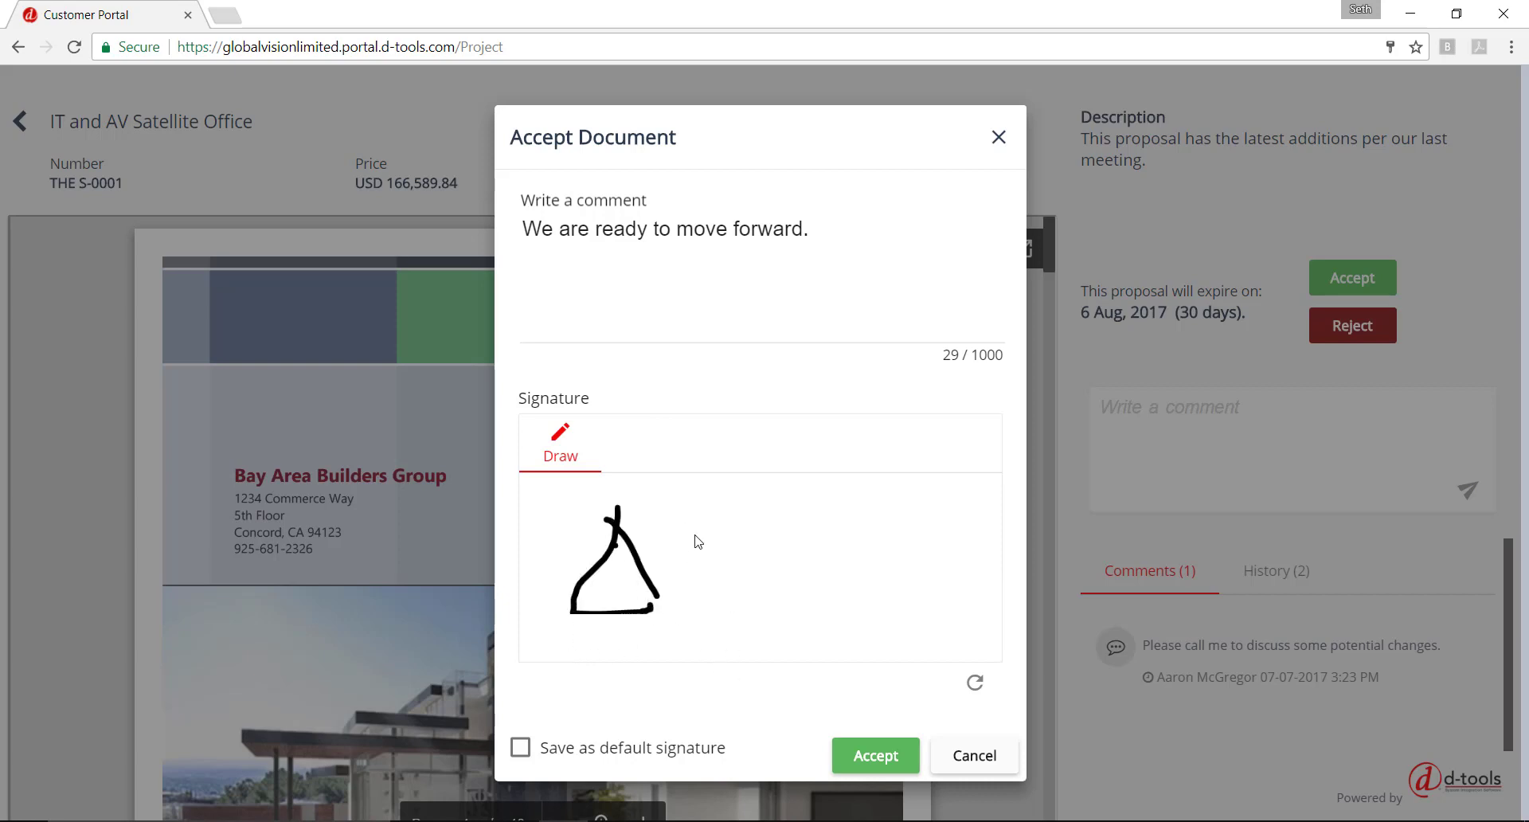
{"action": "mouse_move", "coordinate": [693, 532]}
{"action": "left_mouse_down"}
{"action": "mouse_move", "coordinate": [695, 609]}
{"action": "mouse_move", "coordinate": [803, 594]}
{"action": "left_mouse_up"}
{"action": "mouse_move", "coordinate": [791, 551]}
{"action": "left_mouse_down"}
{"action": "mouse_move", "coordinate": [812, 596]}
{"action": "mouse_move", "coordinate": [868, 586]}
{"action": "left_mouse_up"}
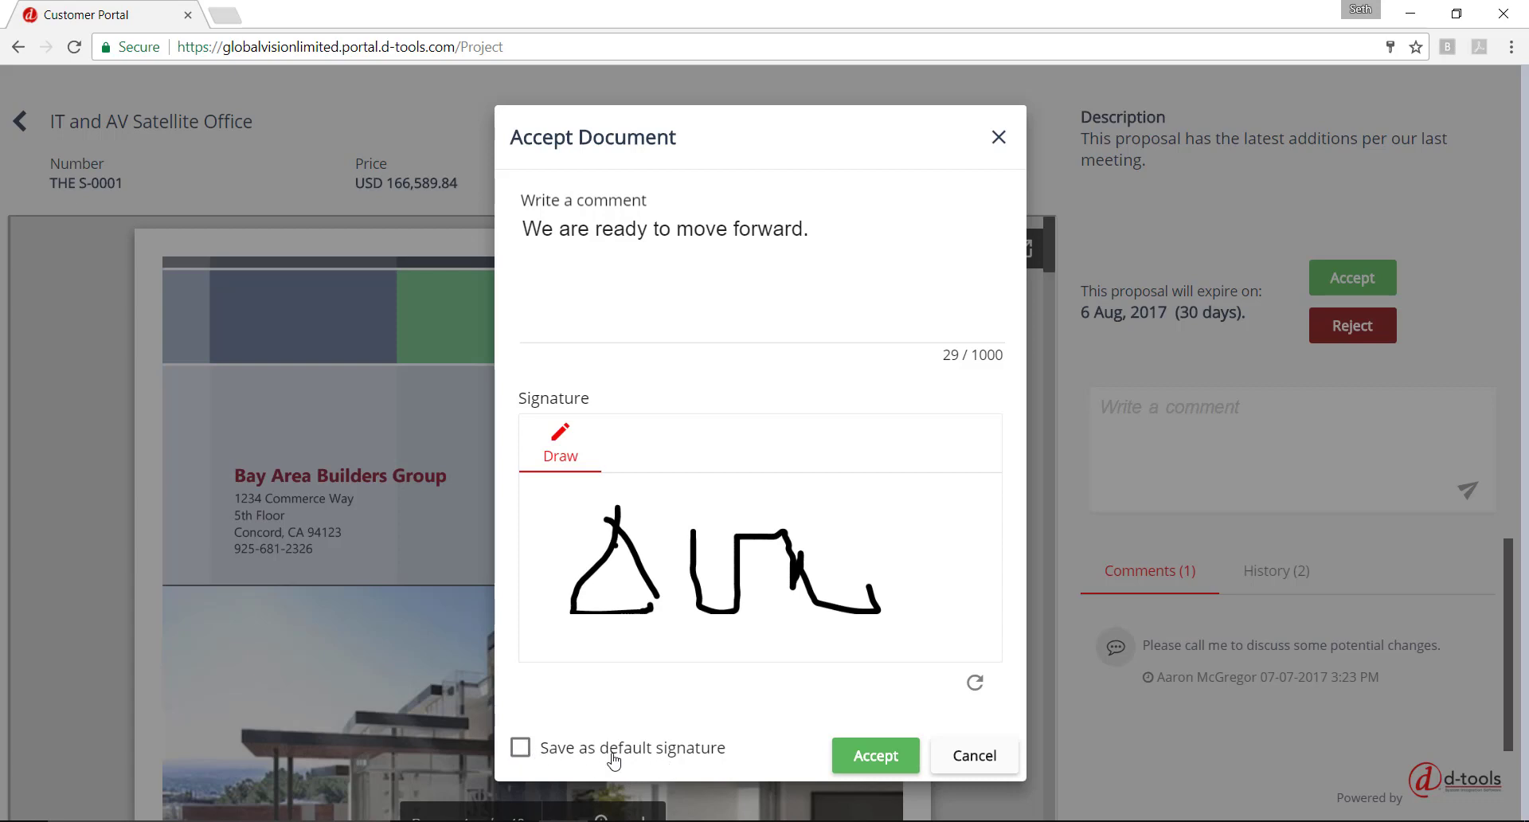
{"action": "left_click", "coordinate": [891, 761]}
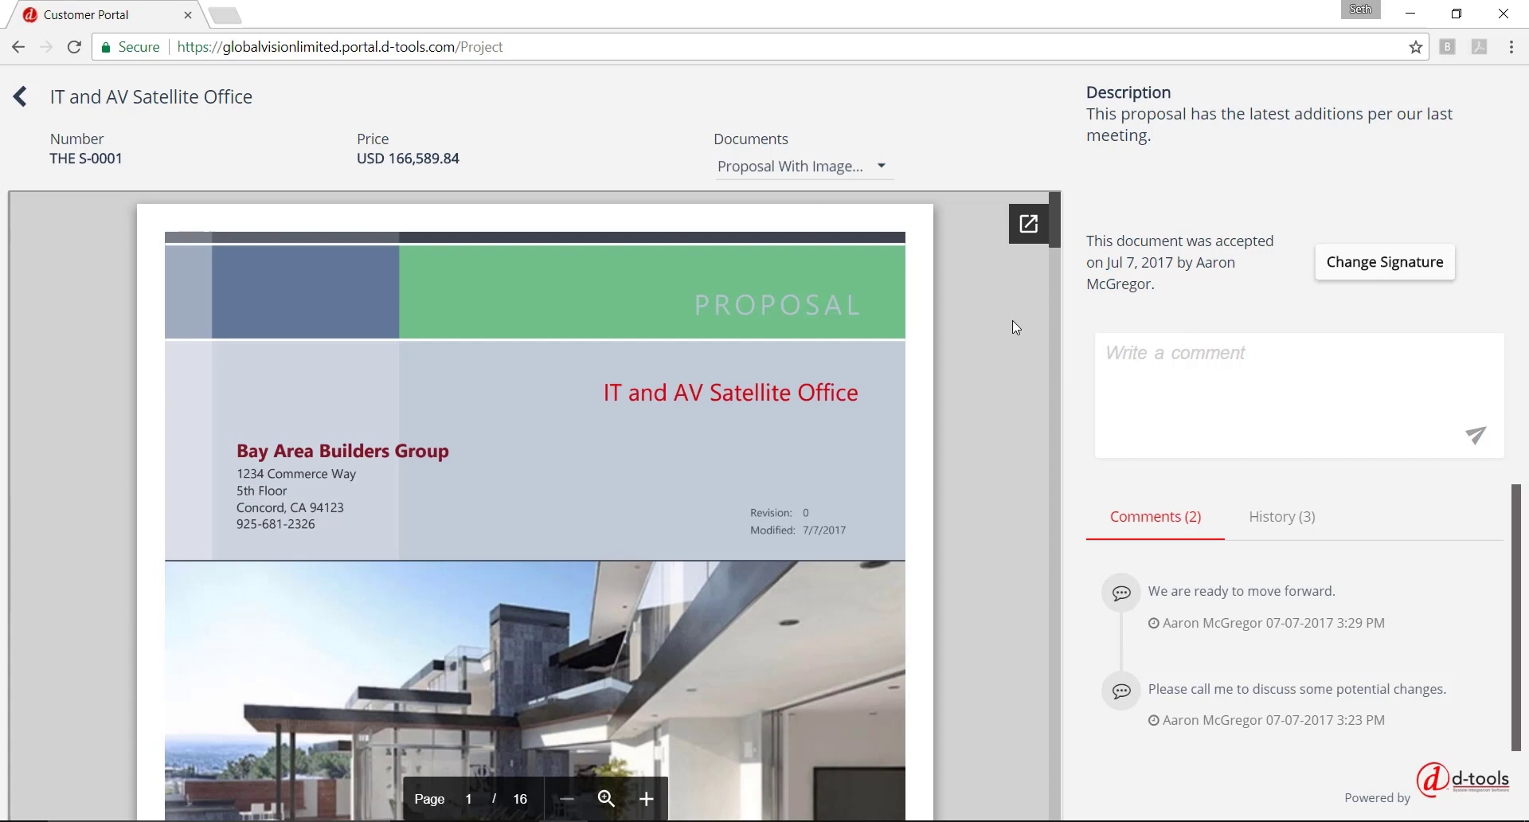
{"action": "left_click", "coordinate": [514, 821]}
- Open the Signed.pdf attachment from the acceptance email, then switch back to D-Tools SI
{"action": "left_click", "coordinate": [646, 719]}
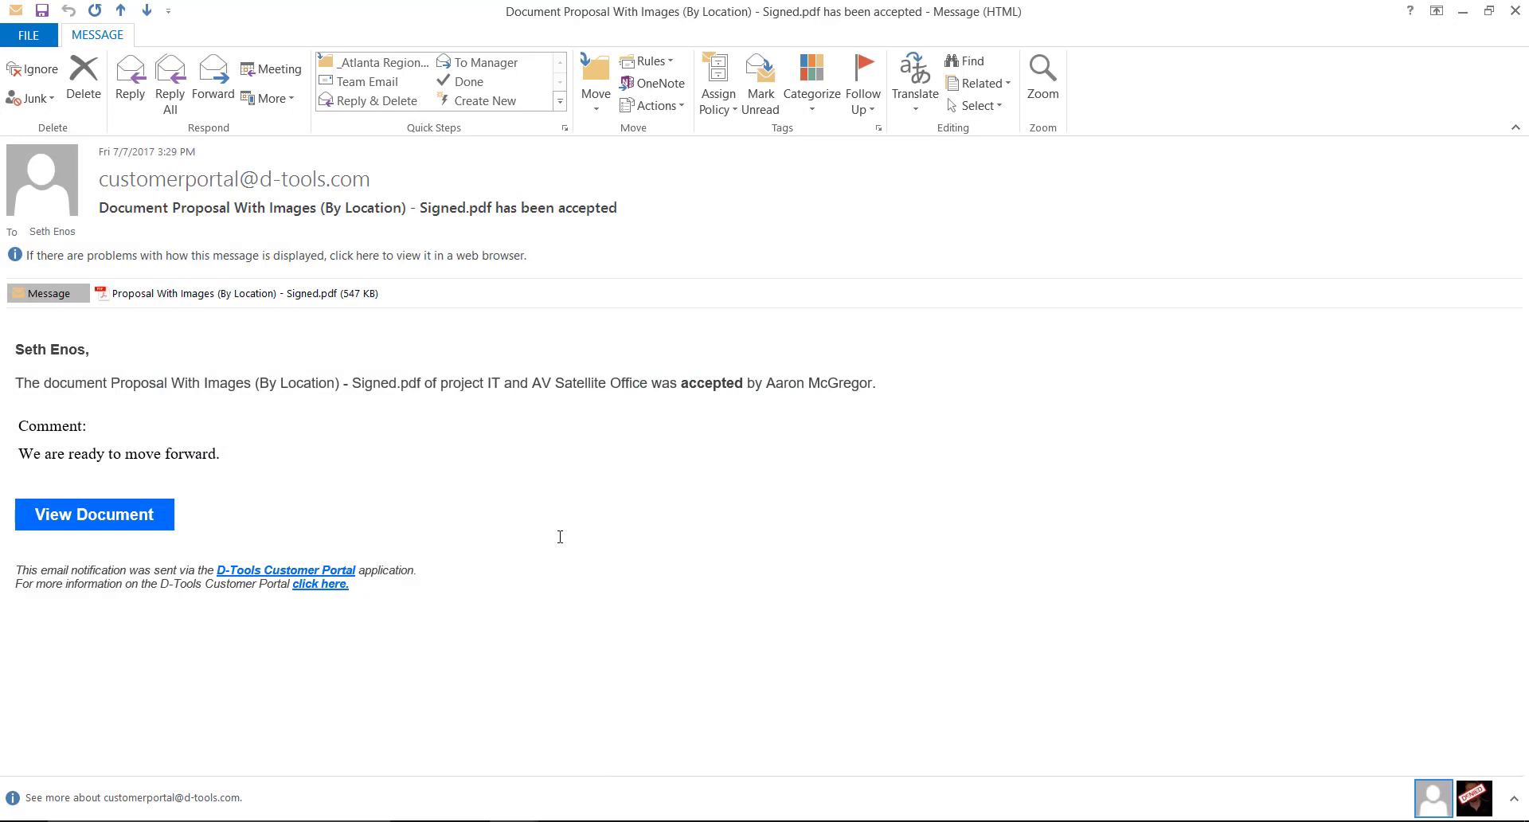
{"action": "double_click", "coordinate": [248, 293]}
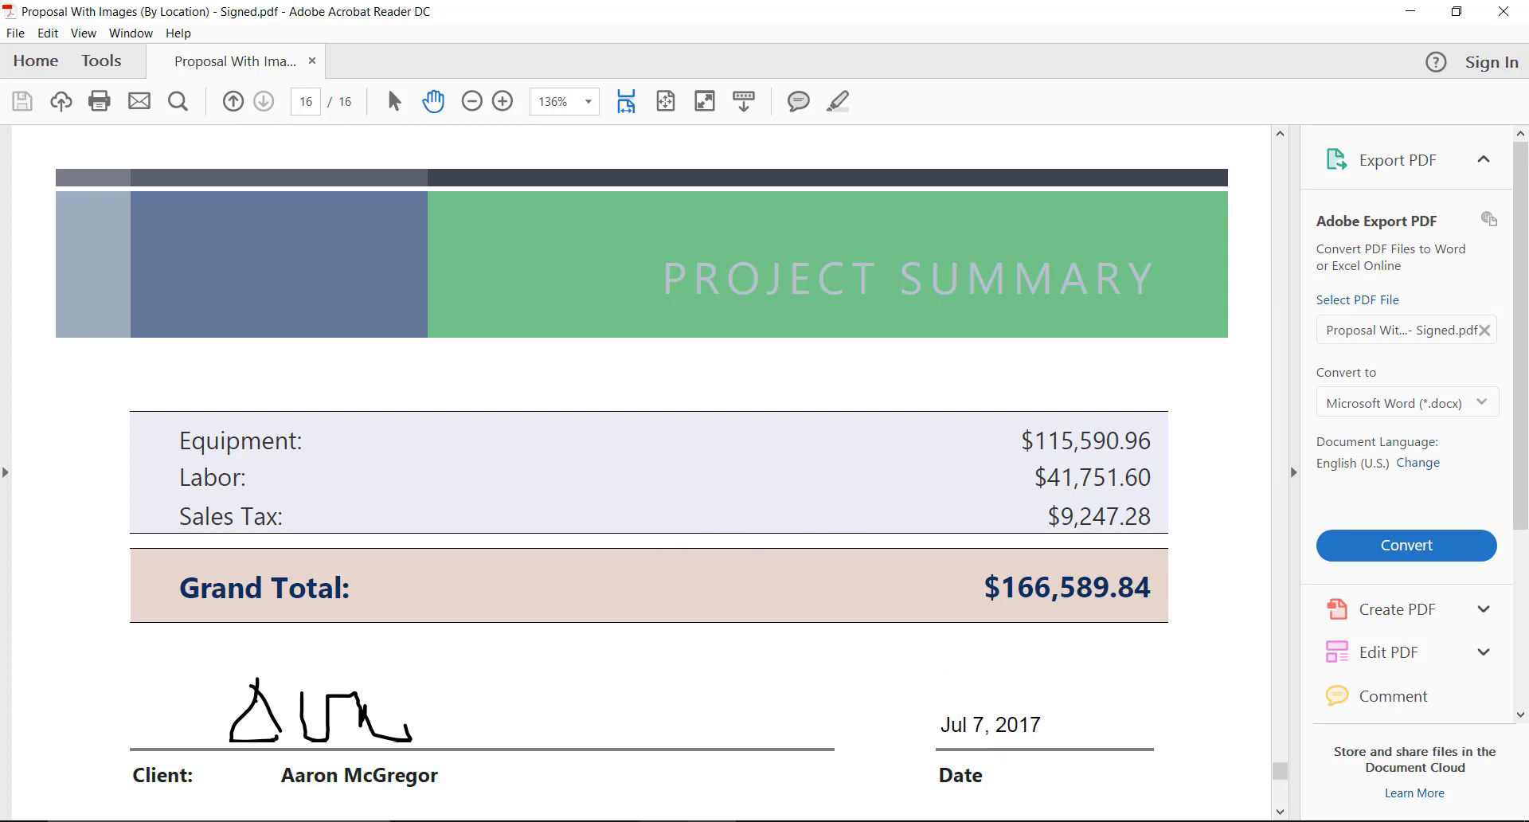
{"action": "mouse_move", "coordinate": [645, 819]}
{"action": "left_click", "coordinate": [610, 776]}
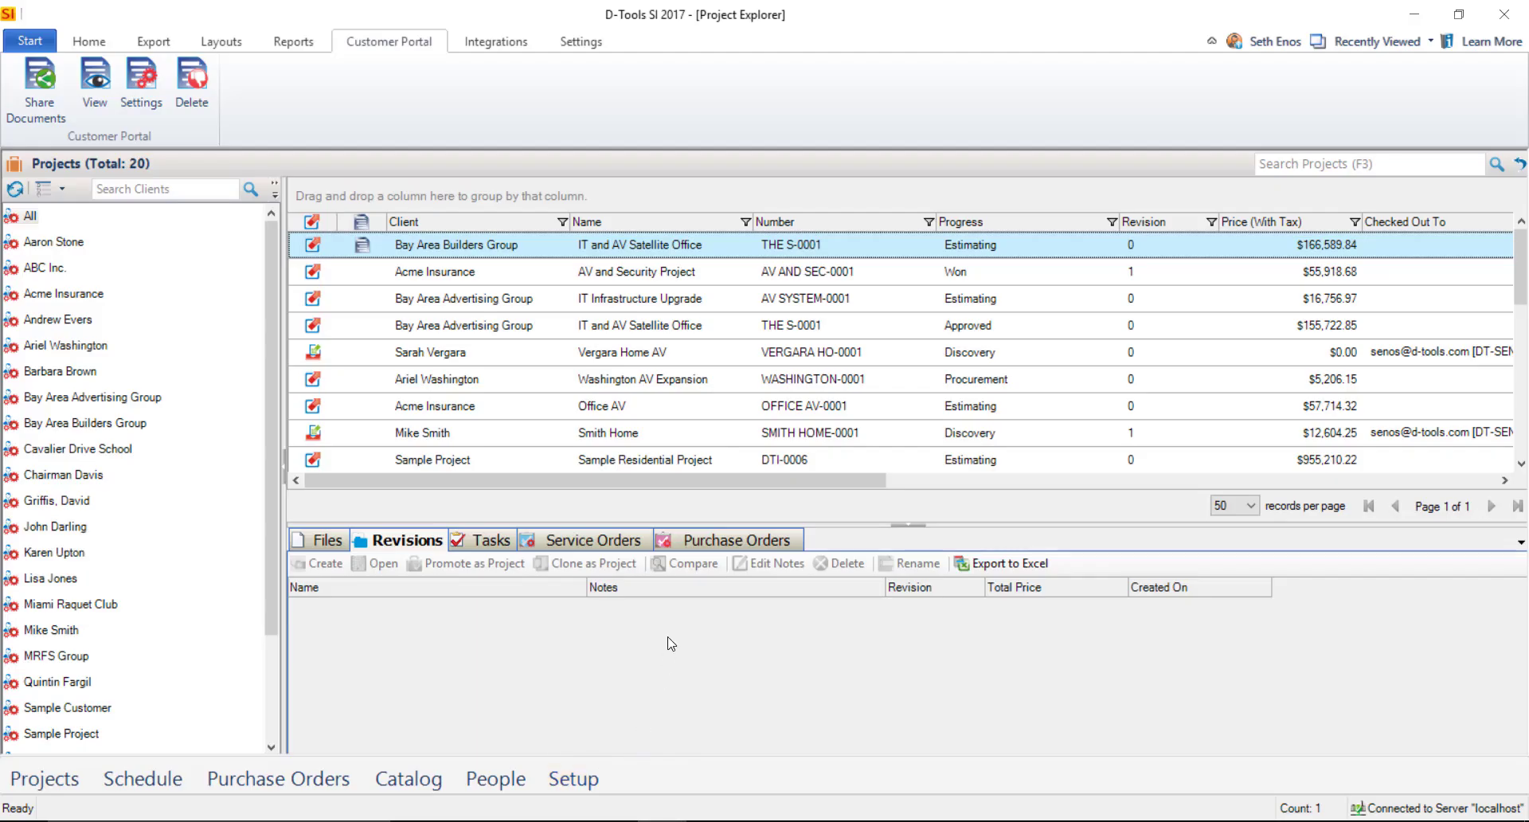
- Check out the IT and AV Satellite Office project from the Home ribbon, confirming with Yes
{"action": "left_click", "coordinate": [115, 44]}
{"action": "left_click", "coordinate": [1026, 88]}
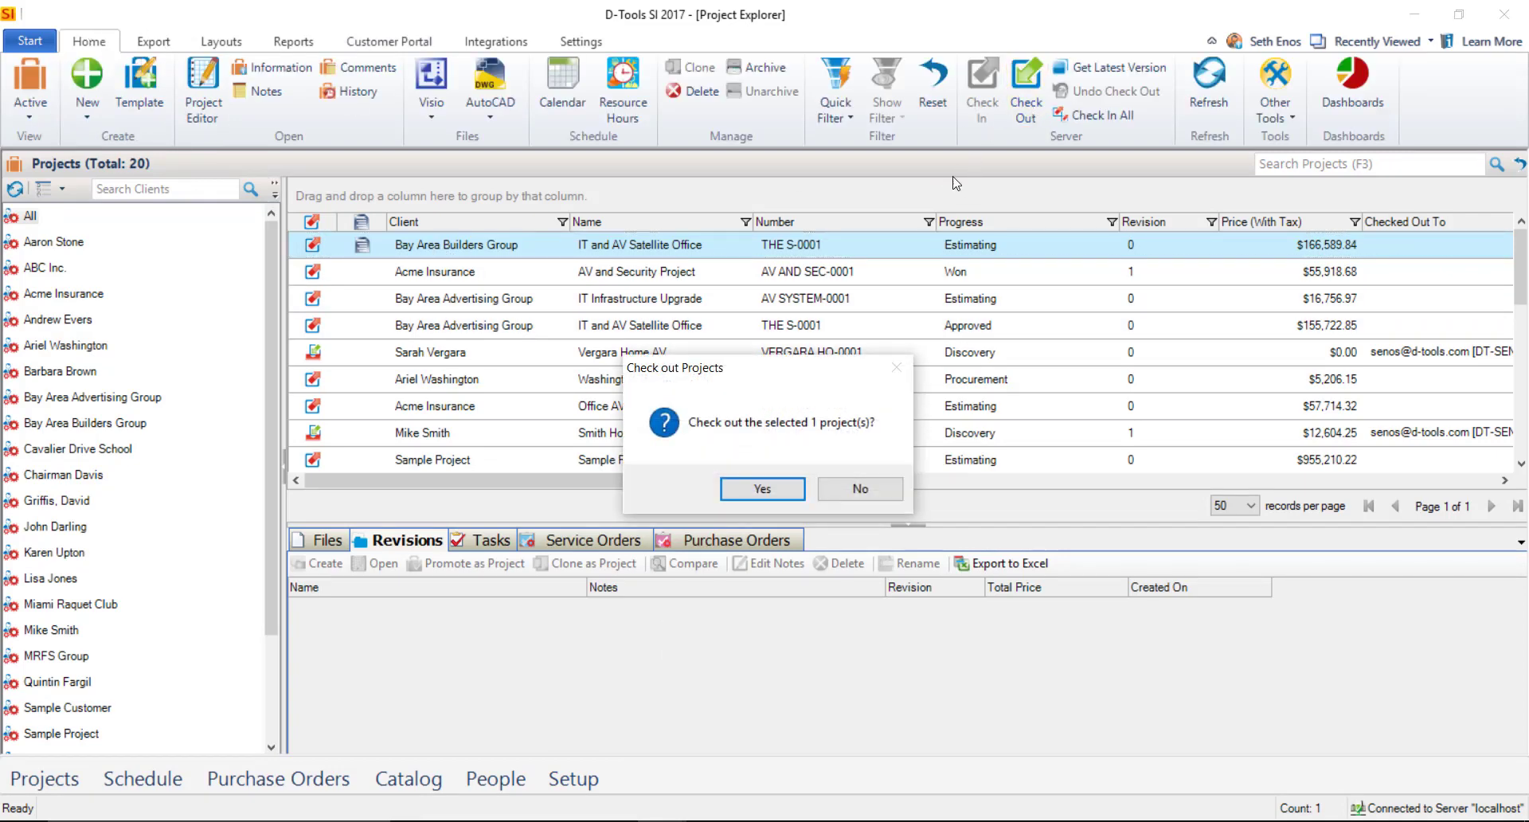
{"action": "left_click", "coordinate": [795, 492]}
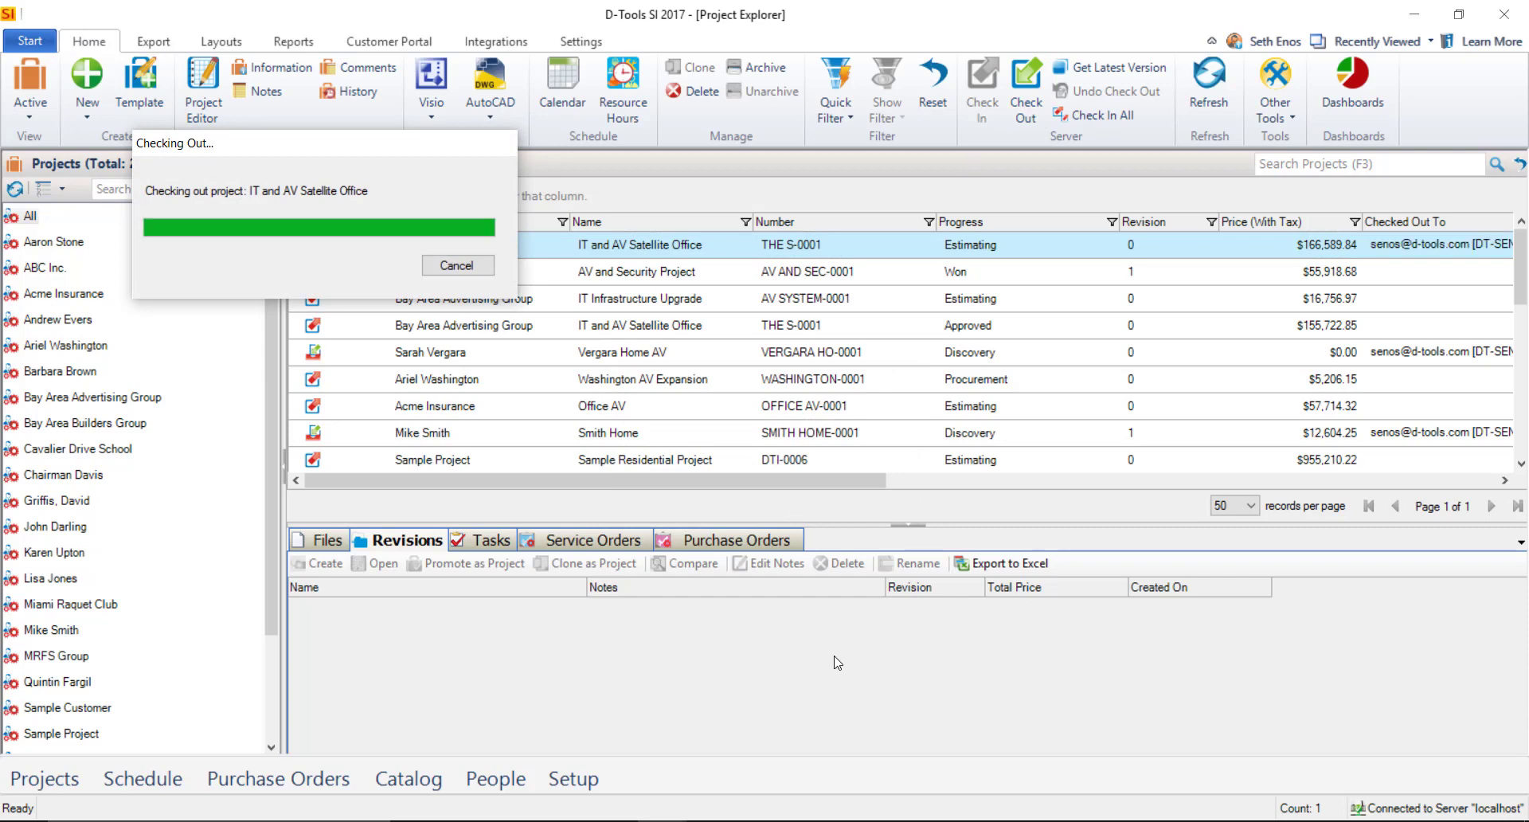
- Pull the signed proposal PDF into the project's Accepted Documents, then go back to the Home Page
{"action": "left_click", "coordinate": [323, 543]}
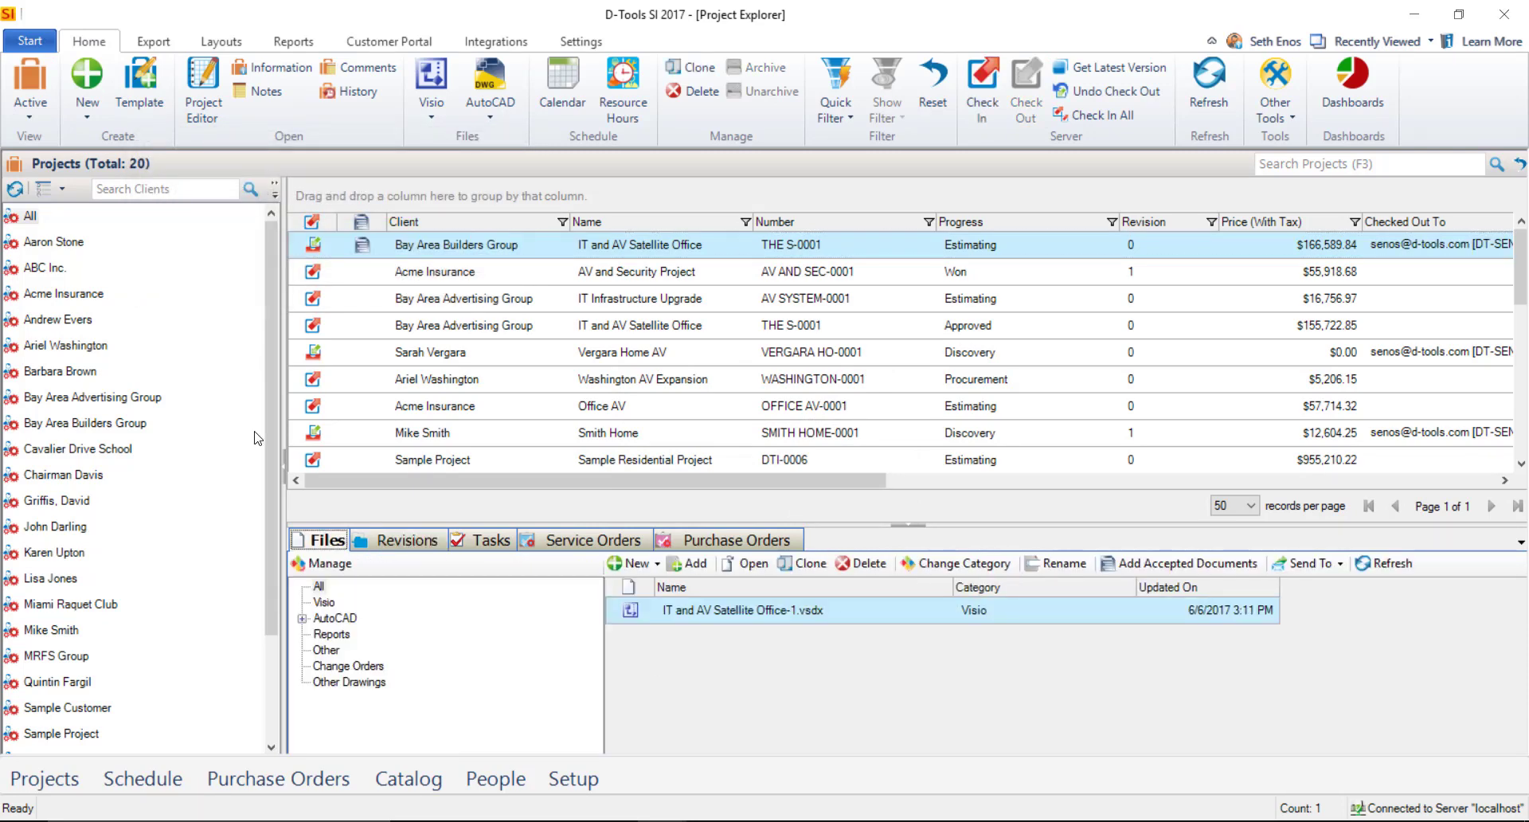
{"action": "left_click", "coordinate": [1164, 565]}
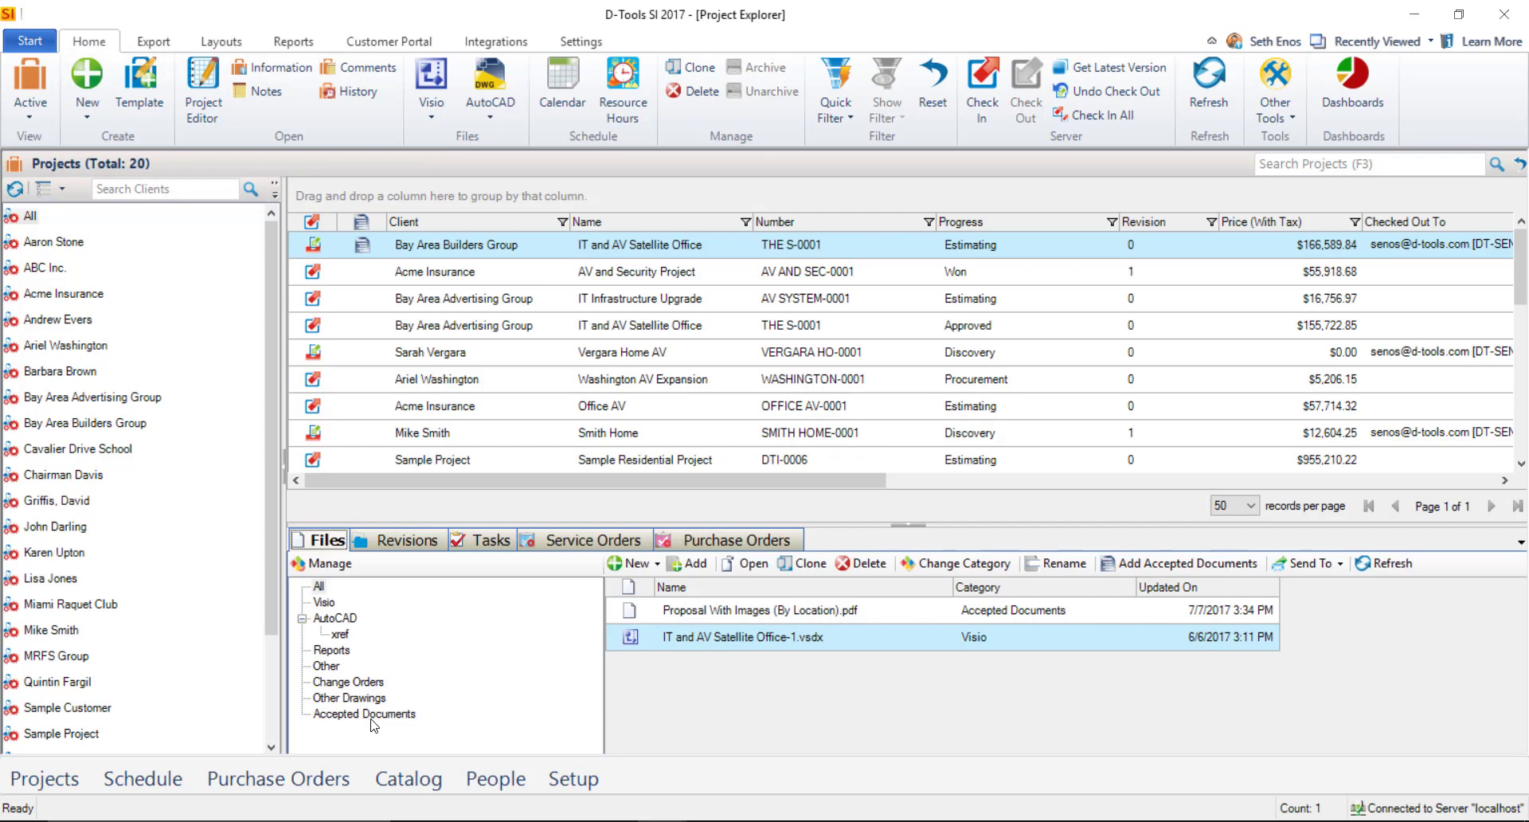
{"action": "left_click", "coordinate": [796, 614]}
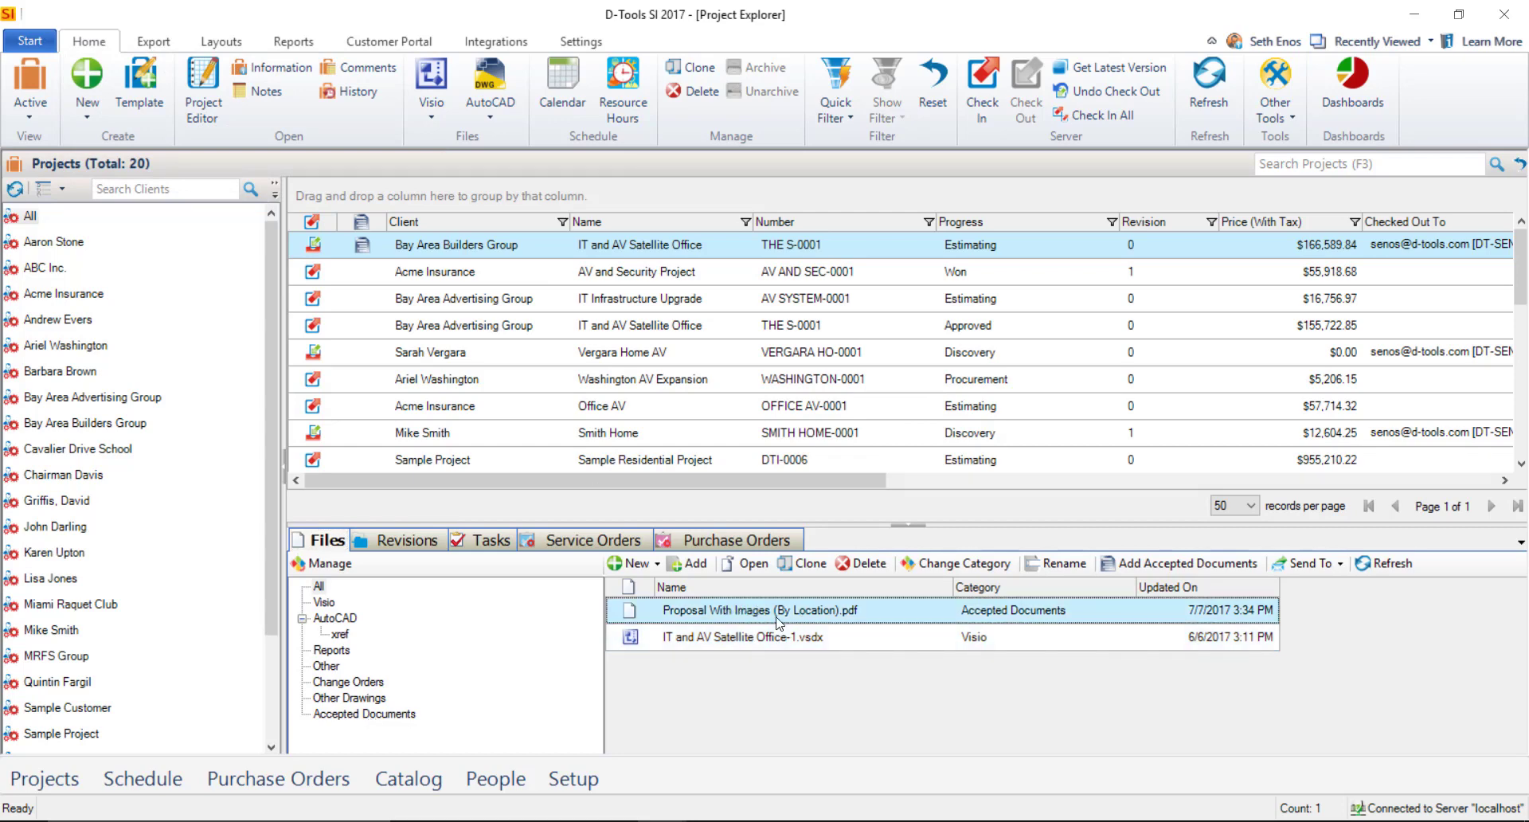
{"action": "left_click", "coordinate": [29, 41]}
{"action": "left_click", "coordinate": [452, 200]}
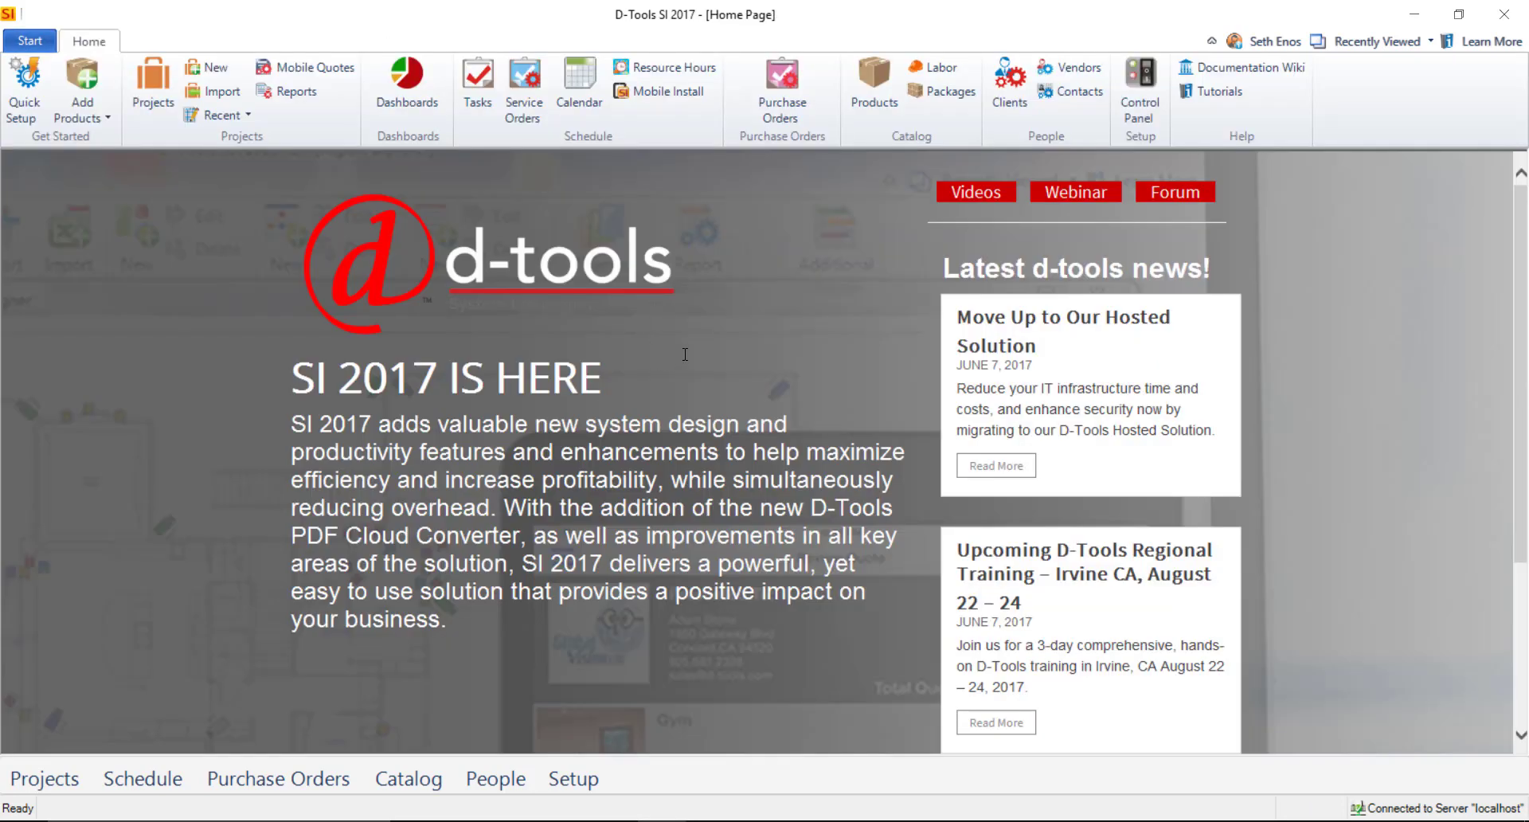